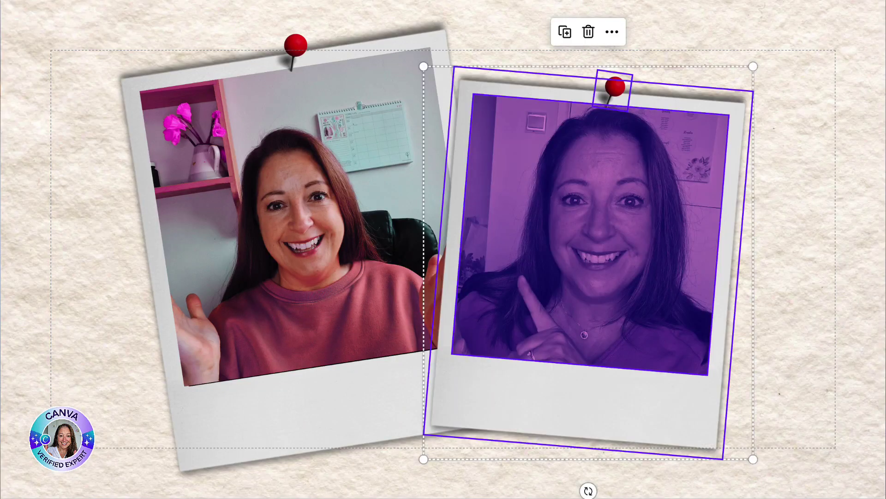
Deselect the right polaroid photo and return to the Canva home page
{"action": "key", "text": "Escape"}
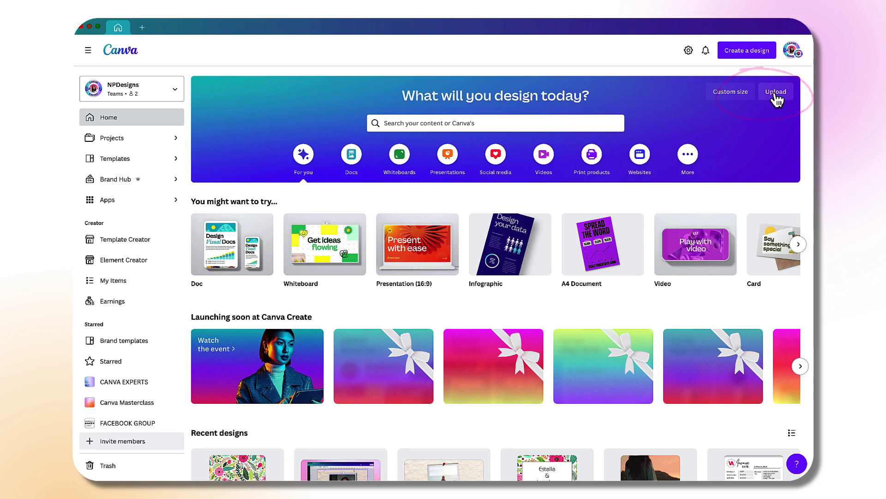
Upload the selfie 2023-02-12 16.27.33.jpg from the computer and start a new design with it
{"action": "left_click", "coordinate": [776, 95]}
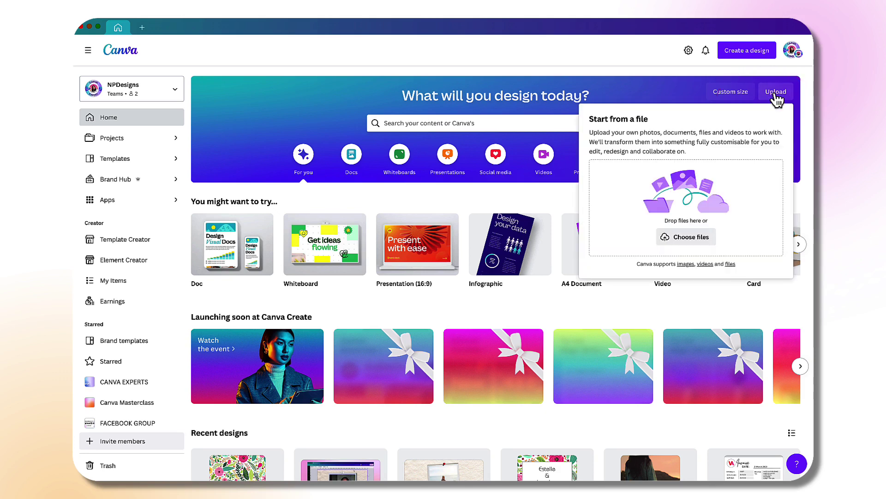
{"action": "left_click", "coordinate": [678, 239]}
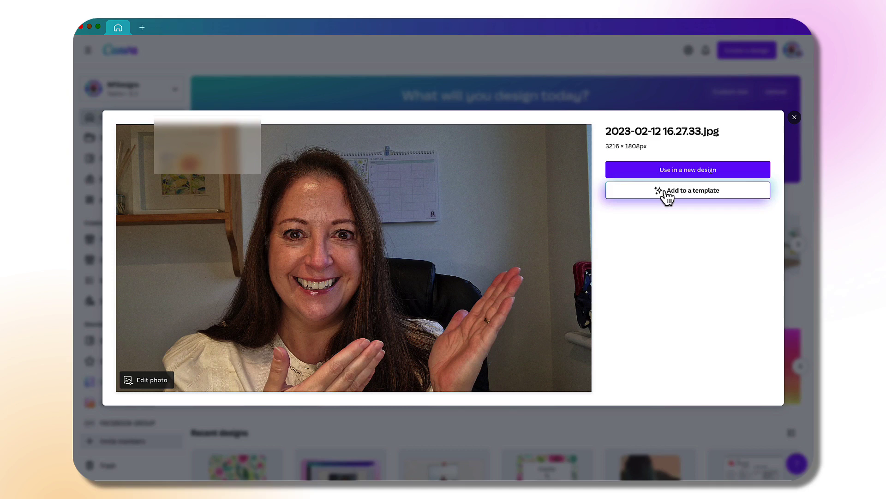
{"action": "left_click", "coordinate": [675, 173]}
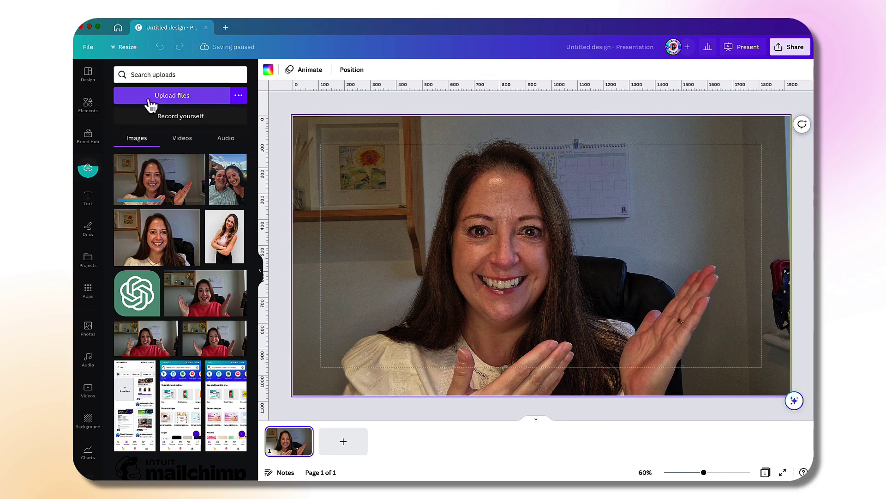
Select the selfie on the slide and bring up its photo editing tools
{"action": "left_click", "coordinate": [361, 214]}
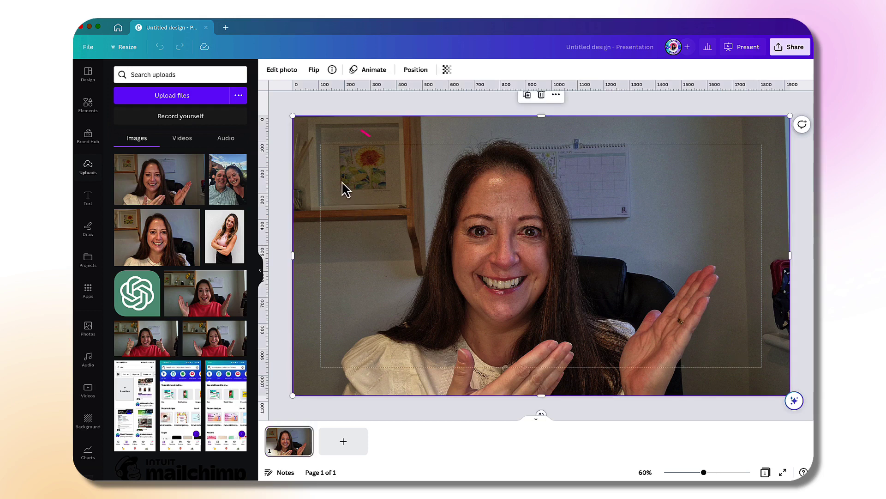
{"action": "left_click", "coordinate": [289, 72]}
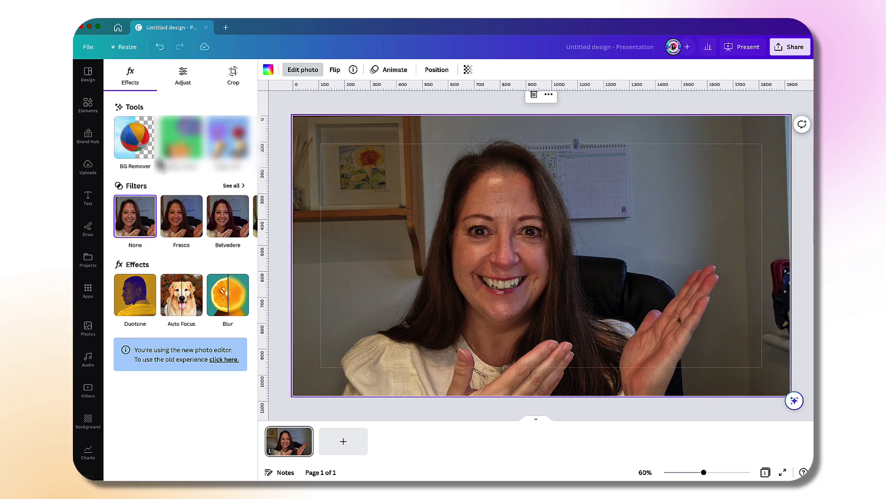
Try BG Remover on the selfie, view its brush settings, then return to the main editing tools
{"action": "left_click", "coordinate": [126, 148]}
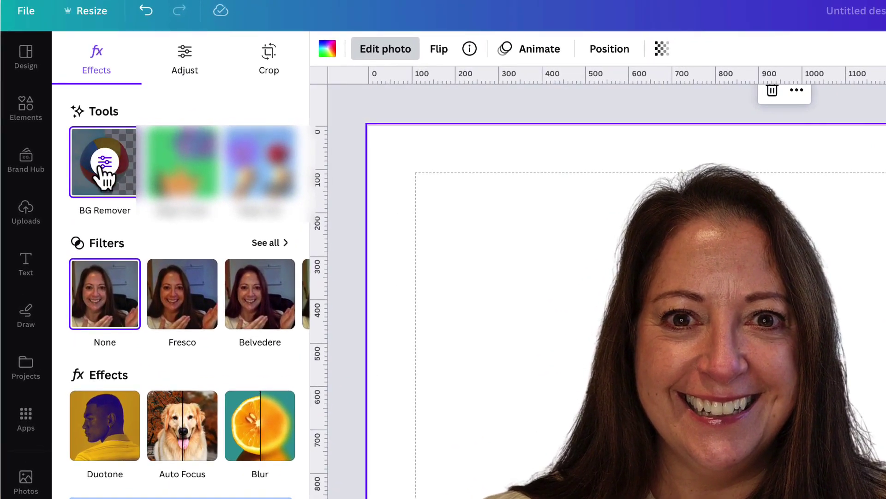
{"action": "left_click", "coordinate": [100, 167]}
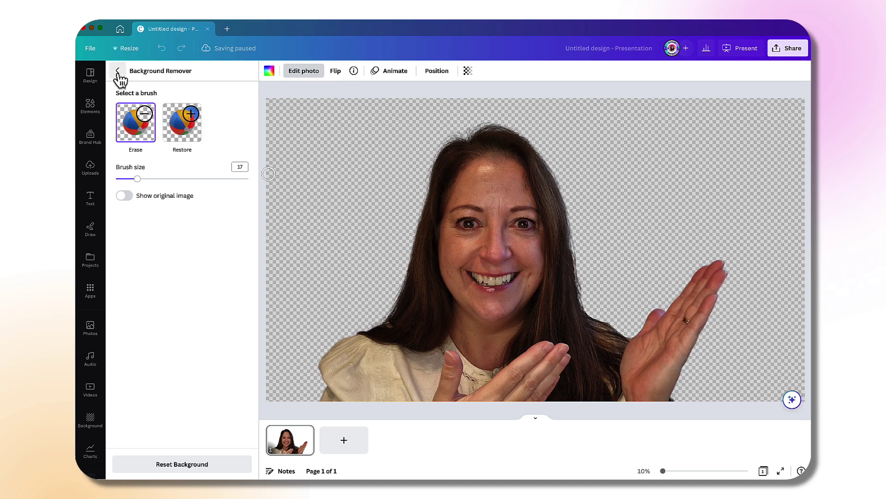
{"action": "left_click", "coordinate": [117, 70]}
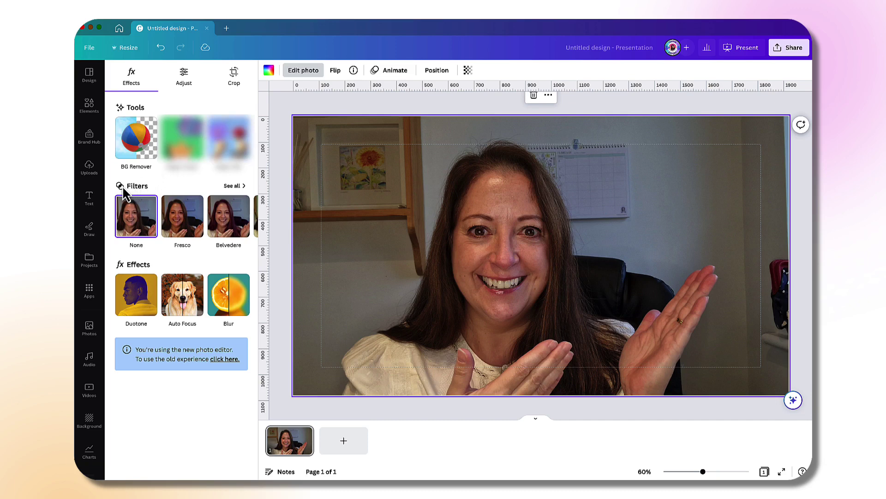
Browse the full filter collection and try the Heatwave and Hibiscus filters on the selfie
{"action": "mouse_move", "coordinate": [161, 217]}
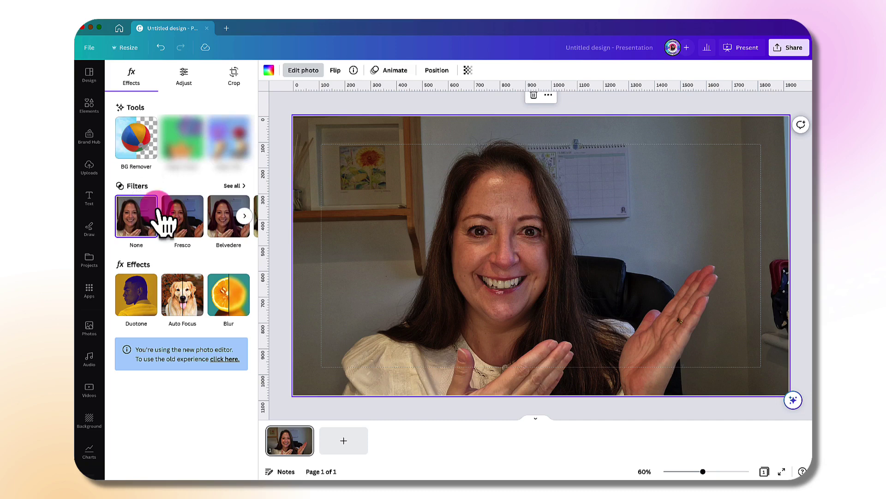
{"action": "left_click", "coordinate": [245, 216]}
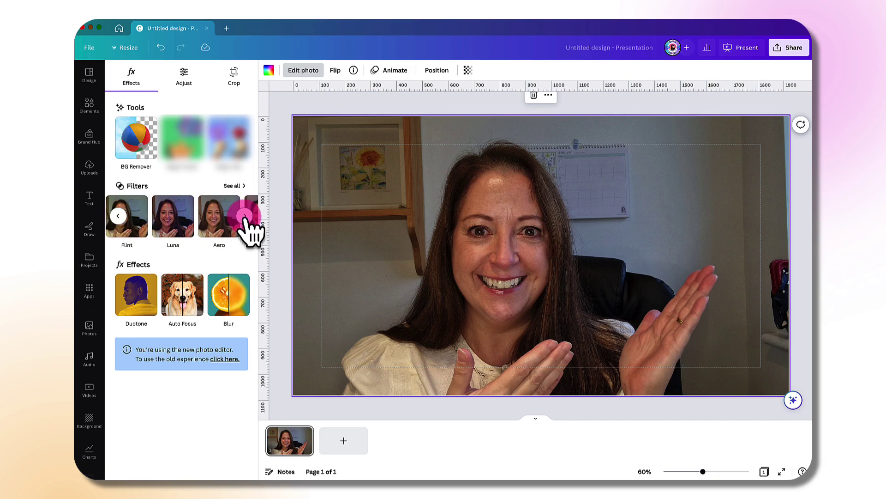
{"action": "left_click", "coordinate": [244, 216]}
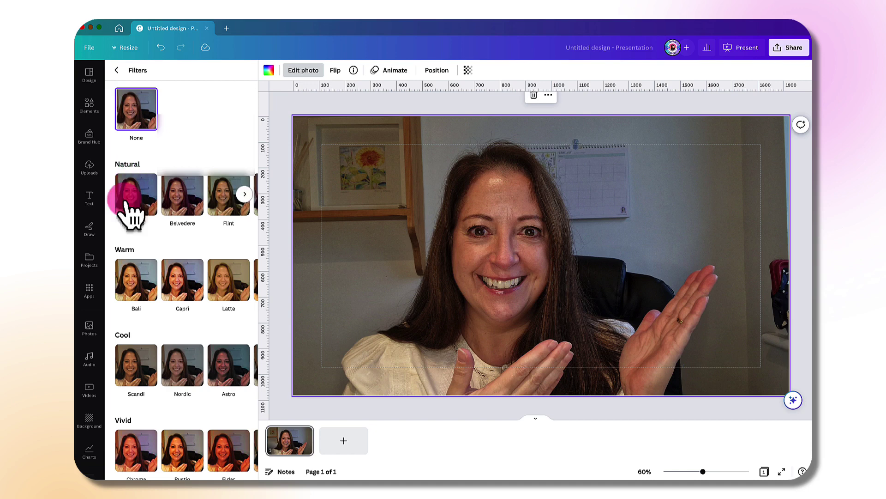
{"action": "scroll", "coordinate": [121, 261], "scroll_direction": "down", "scroll_amount": 3}
{"action": "scroll", "coordinate": [121, 257], "scroll_direction": "down", "scroll_amount": 7}
{"action": "scroll", "coordinate": [121, 260], "scroll_direction": "down", "scroll_amount": 3}
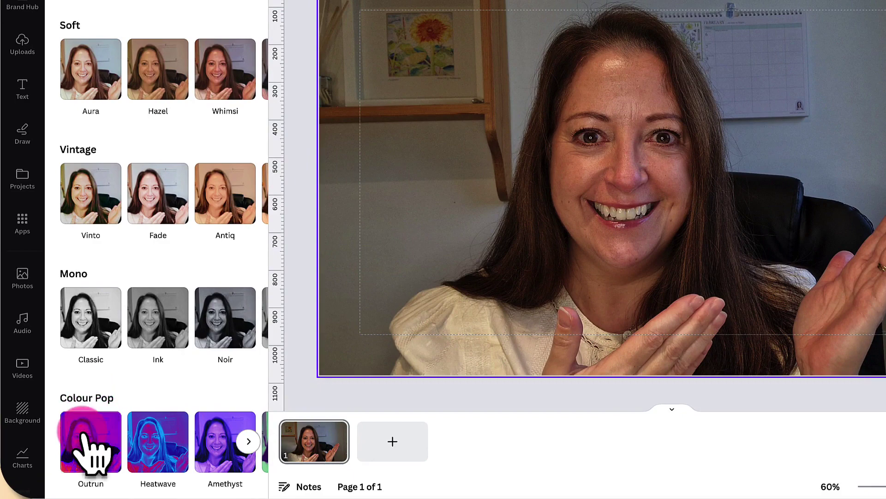
{"action": "left_click", "coordinate": [159, 446]}
{"action": "left_click", "coordinate": [249, 408]}
{"action": "left_click", "coordinate": [147, 412]}
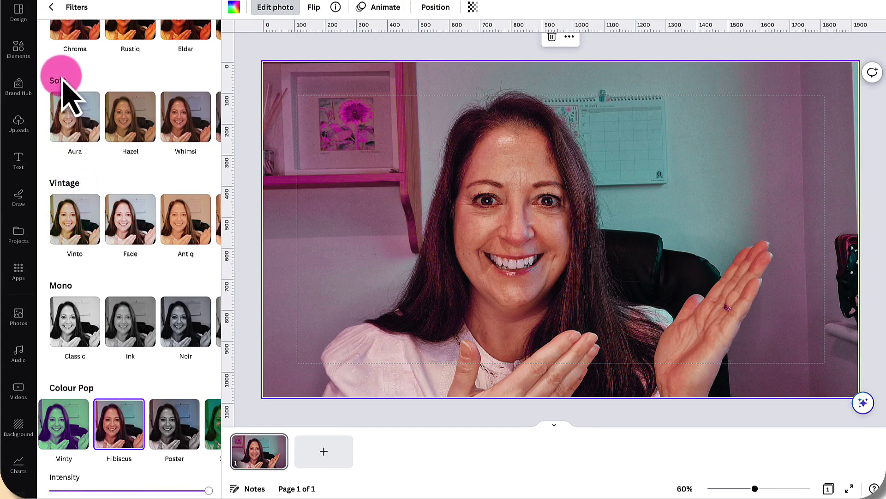
Try the Aura filter, then settle on Fade and adjust its intensity
{"action": "left_click", "coordinate": [69, 124]}
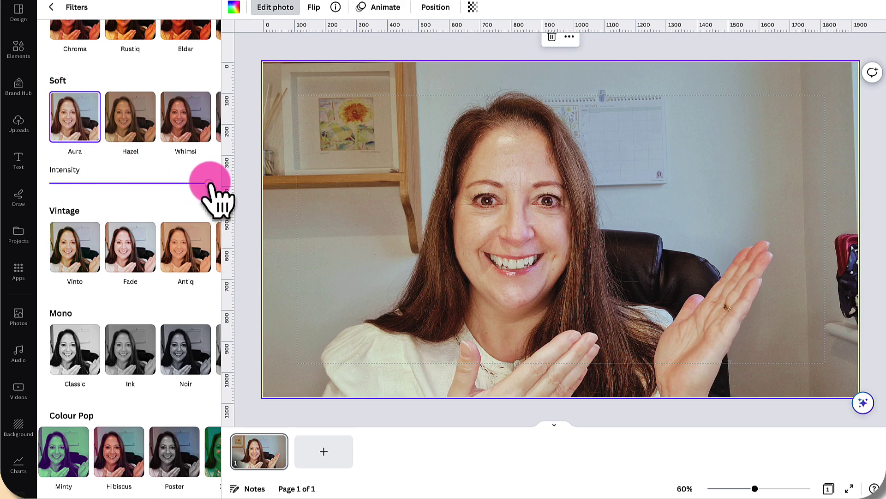
{"action": "mouse_move", "coordinate": [209, 184]}
{"action": "left_mouse_down"}
{"action": "mouse_move", "coordinate": [80, 183]}
{"action": "mouse_move", "coordinate": [221, 187]}
{"action": "mouse_move", "coordinate": [208, 183]}
{"action": "left_mouse_up"}
{"action": "left_click", "coordinate": [132, 244]}
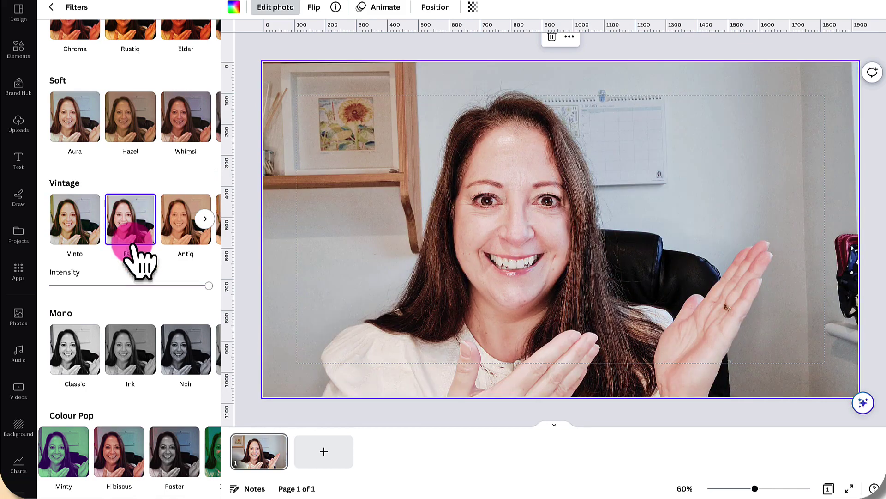
{"action": "left_click", "coordinate": [208, 284]}
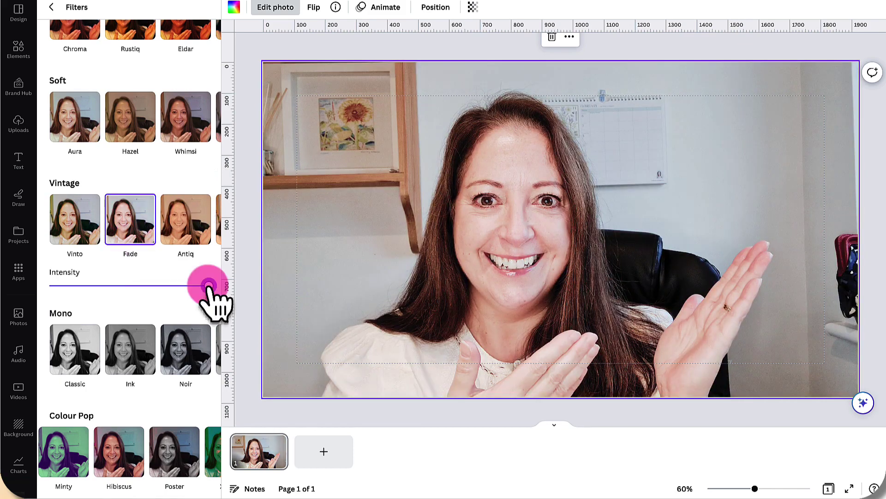
{"action": "mouse_move", "coordinate": [209, 285]}
{"action": "left_mouse_down"}
{"action": "mouse_move", "coordinate": [102, 286]}
{"action": "mouse_move", "coordinate": [210, 287]}
{"action": "left_mouse_up"}
{"action": "scroll", "coordinate": [178, 157], "scroll_direction": "up", "scroll_amount": 6}
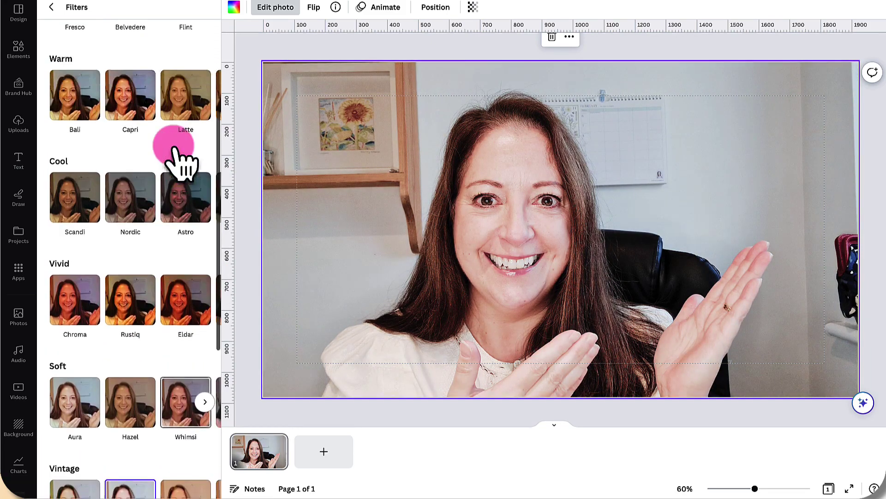
{"action": "scroll", "coordinate": [182, 157], "scroll_direction": "up", "scroll_amount": 4}
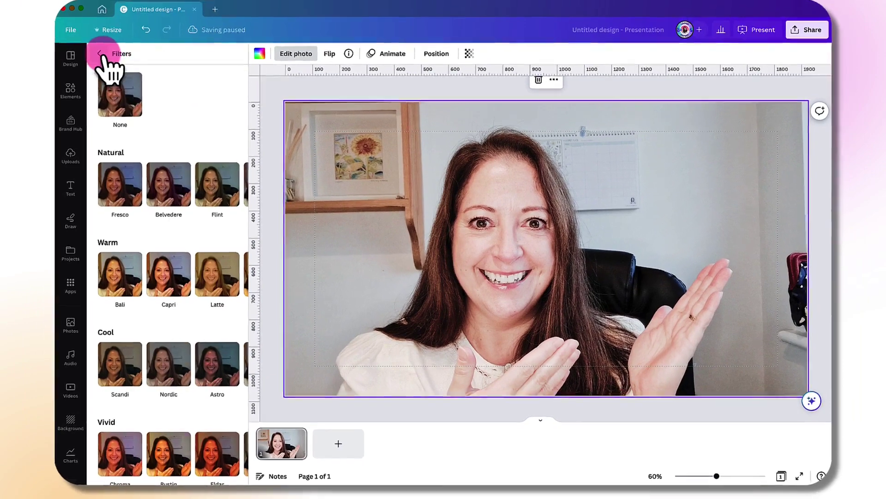
Leave the filter list and apply the pink Blush preset from Duotone to the selfie
{"action": "left_click", "coordinate": [51, 7]}
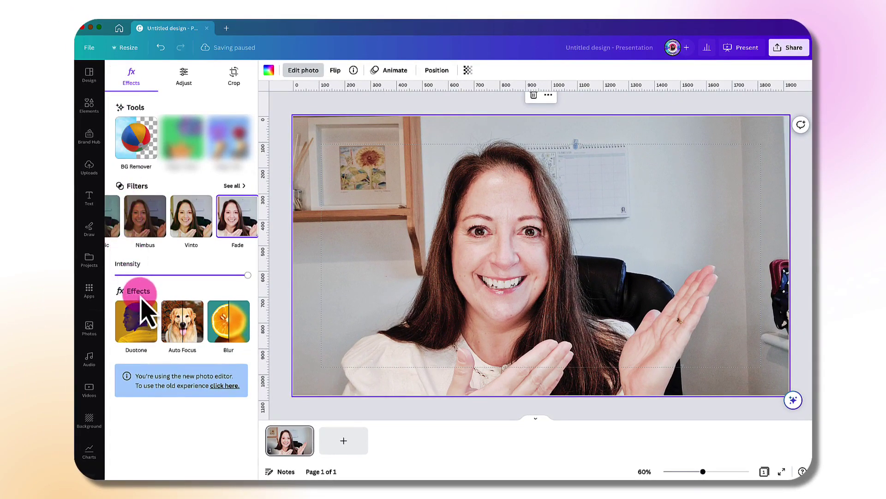
{"action": "left_click", "coordinate": [136, 323]}
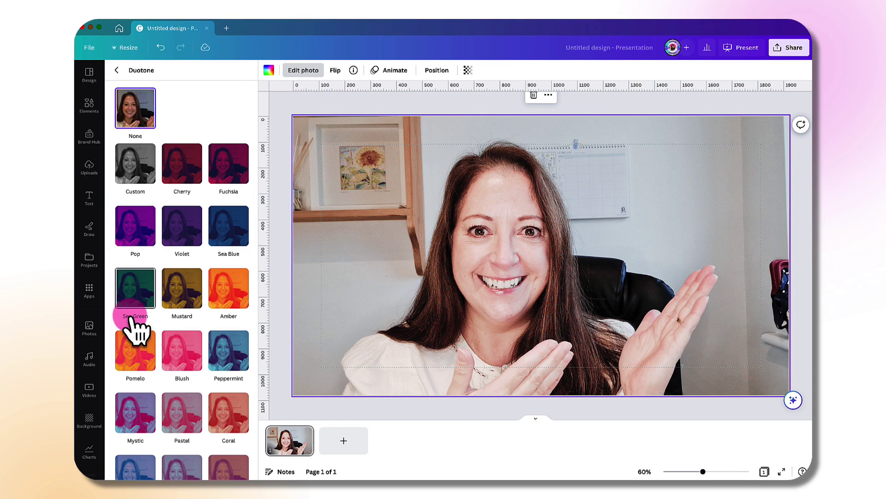
{"action": "scroll", "coordinate": [136, 323], "scroll_direction": "down", "scroll_amount": 3}
{"action": "scroll", "coordinate": [136, 324], "scroll_direction": "down", "scroll_amount": 1}
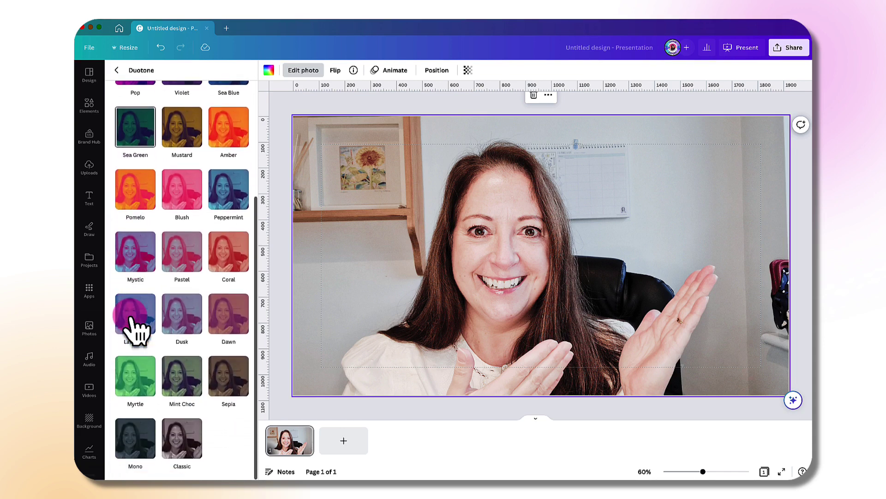
{"action": "scroll", "coordinate": [134, 321], "scroll_direction": "up", "scroll_amount": 3}
{"action": "left_click", "coordinate": [170, 303]}
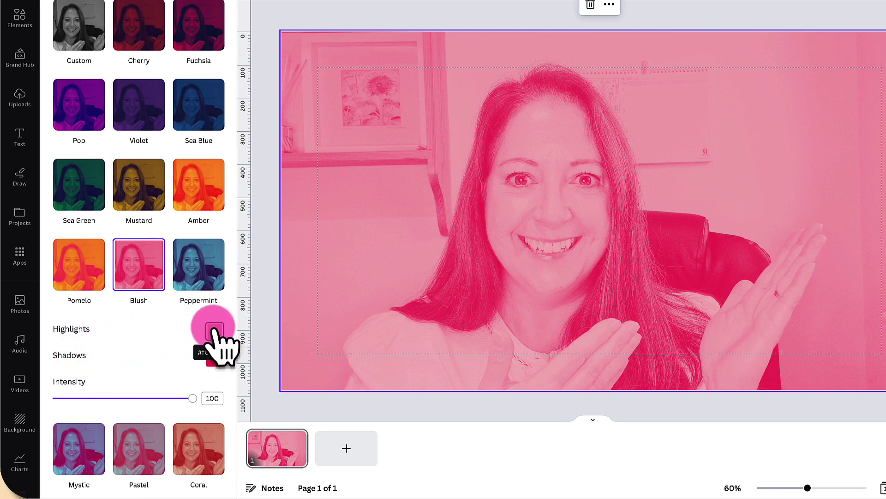
Darken the Blush duotone's highlights to #E8A9AC and shadows to #B63C60, intensity 74
{"action": "left_click", "coordinate": [214, 330]}
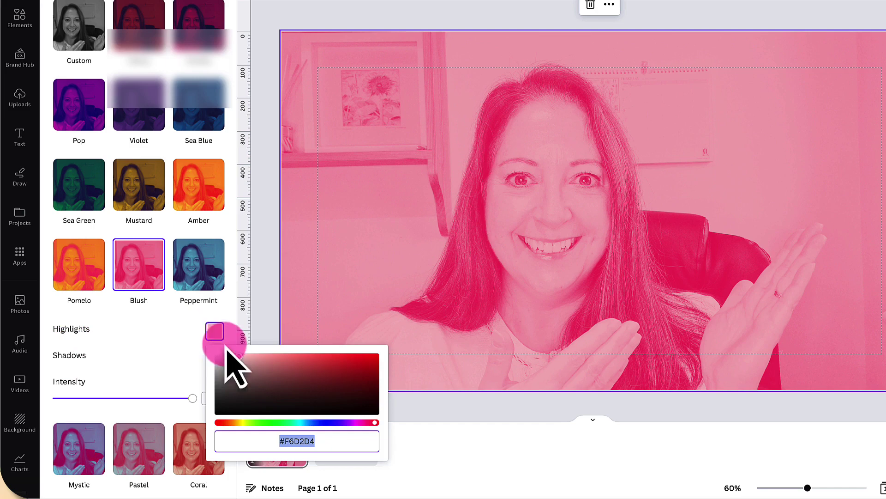
{"action": "left_click_drag", "start_coordinate": [238, 357], "coordinate": [267, 356]}
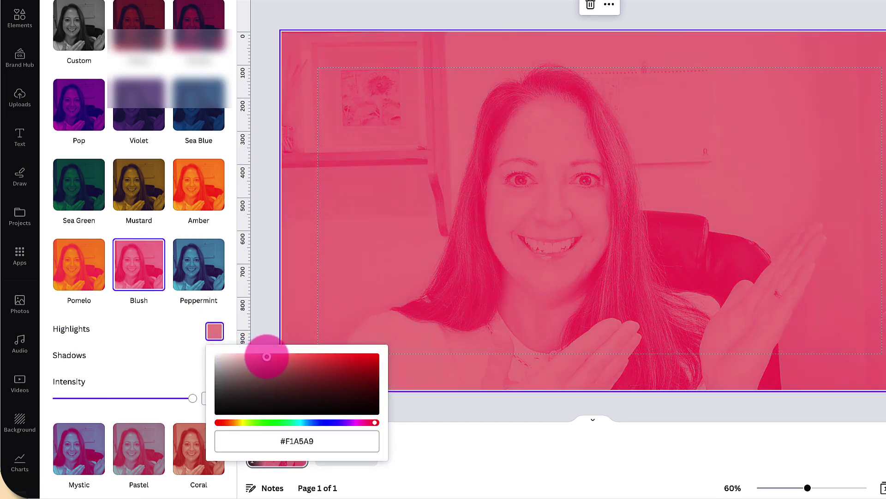
{"action": "left_click", "coordinate": [185, 346]}
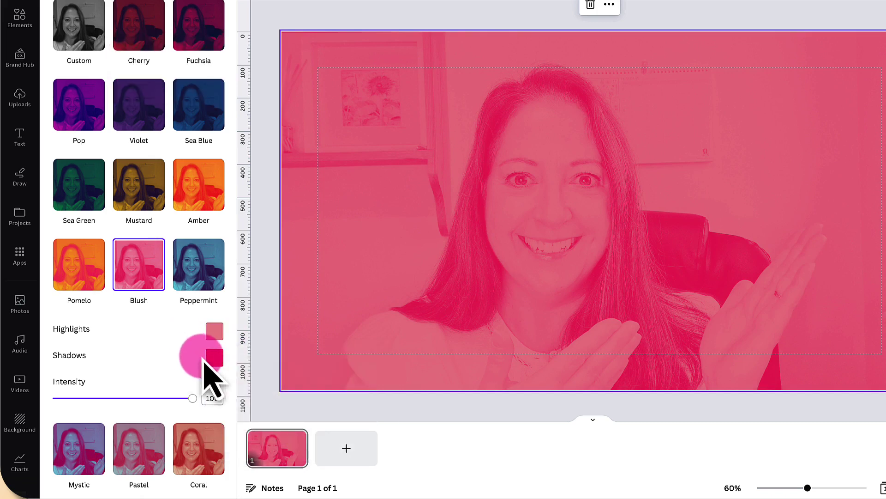
{"action": "left_click", "coordinate": [215, 357]}
{"action": "left_click_drag", "start_coordinate": [333, 381], "coordinate": [325, 400]}
{"action": "left_click", "coordinate": [183, 354]}
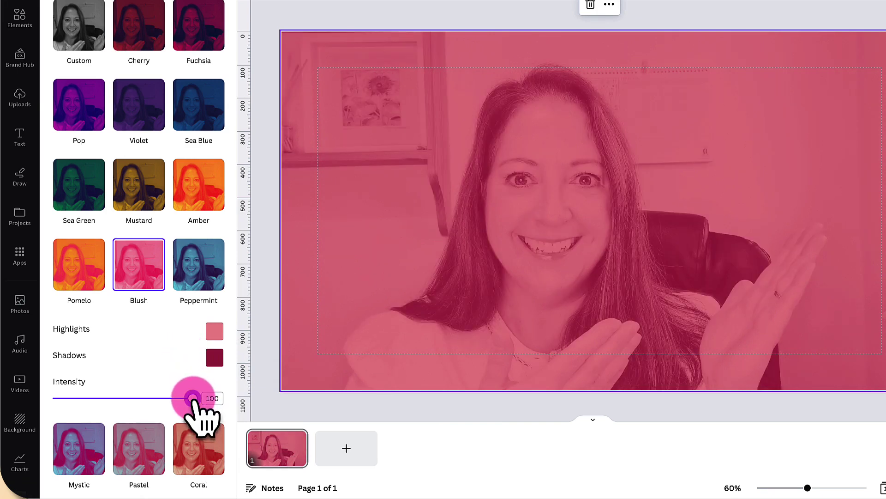
{"action": "mouse_move", "coordinate": [192, 398]}
{"action": "left_mouse_down"}
{"action": "mouse_move", "coordinate": [105, 398]}
{"action": "mouse_move", "coordinate": [192, 398]}
{"action": "left_mouse_up"}
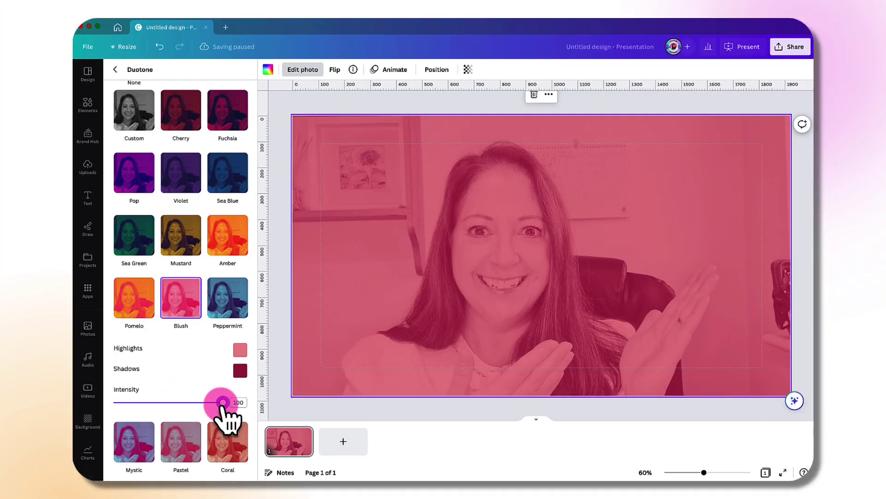
{"action": "scroll", "coordinate": [224, 411], "scroll_direction": "up", "scroll_amount": 2}
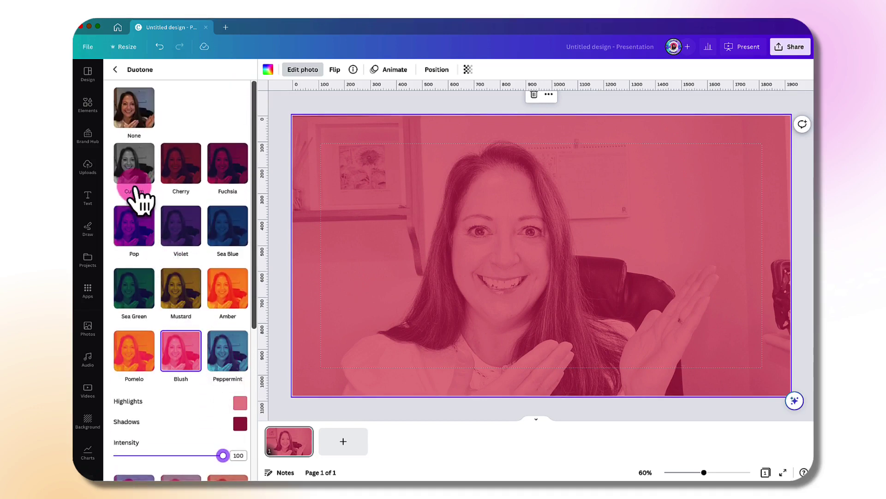
Create a custom duotone with Brand Kit Crimson #F16AAB highlights at intensity 36
{"action": "left_click", "coordinate": [137, 175]}
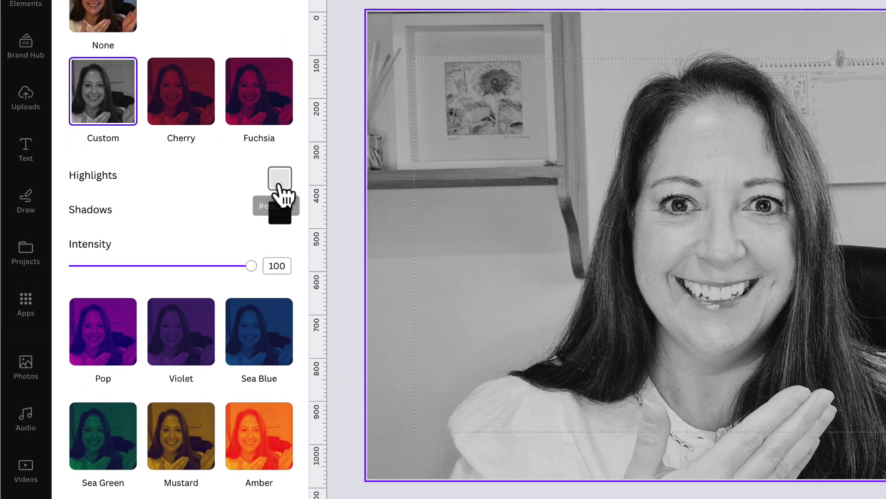
{"action": "left_click", "coordinate": [280, 178]}
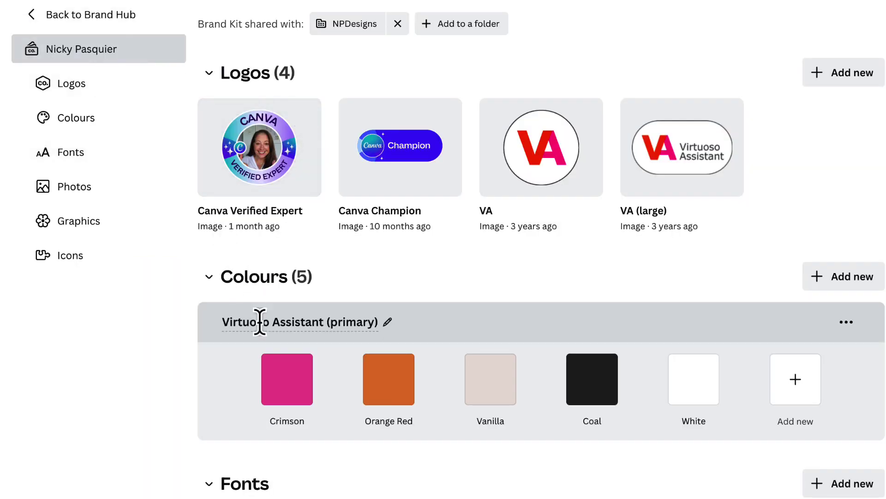
{"action": "left_click", "coordinate": [278, 373]}
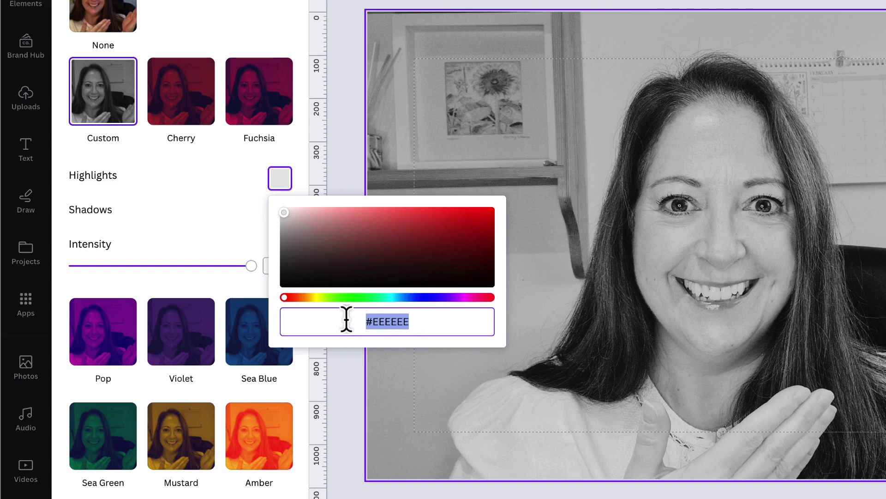
{"action": "type", "text": "#F36AAB"}
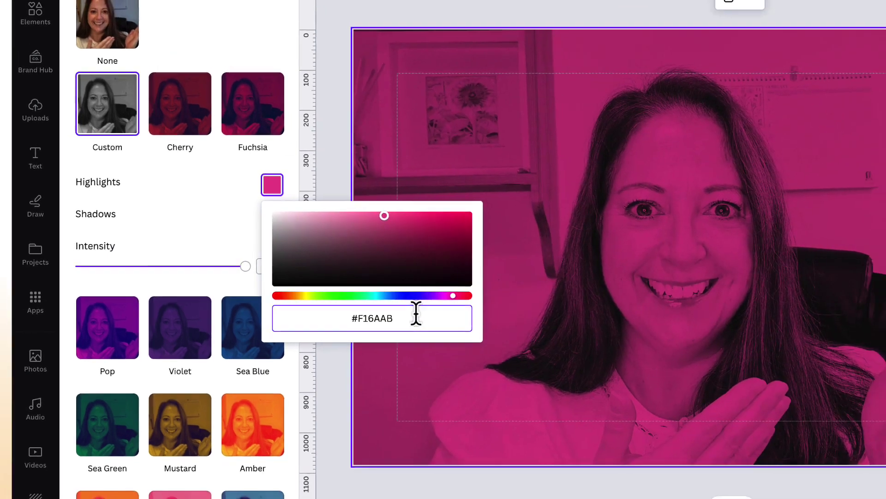
{"action": "left_click", "coordinate": [246, 246]}
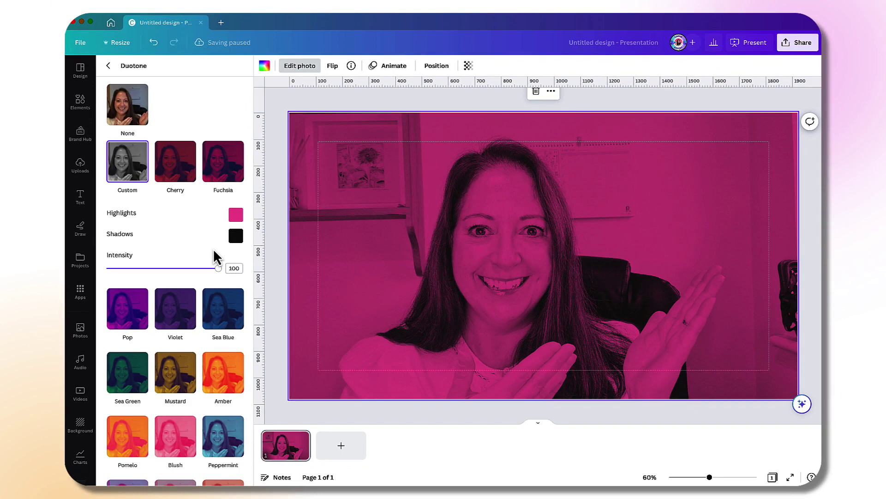
{"action": "left_click_drag", "start_coordinate": [219, 268], "coordinate": [147, 269]}
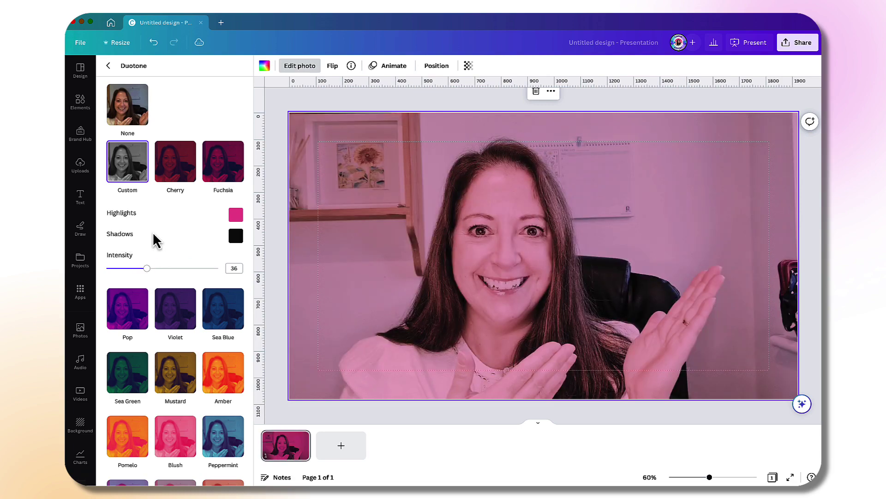
Copy Orange Red #E89446 from the Brand Kit into the duotone shadows, intensity about 38
{"action": "left_click", "coordinate": [233, 236]}
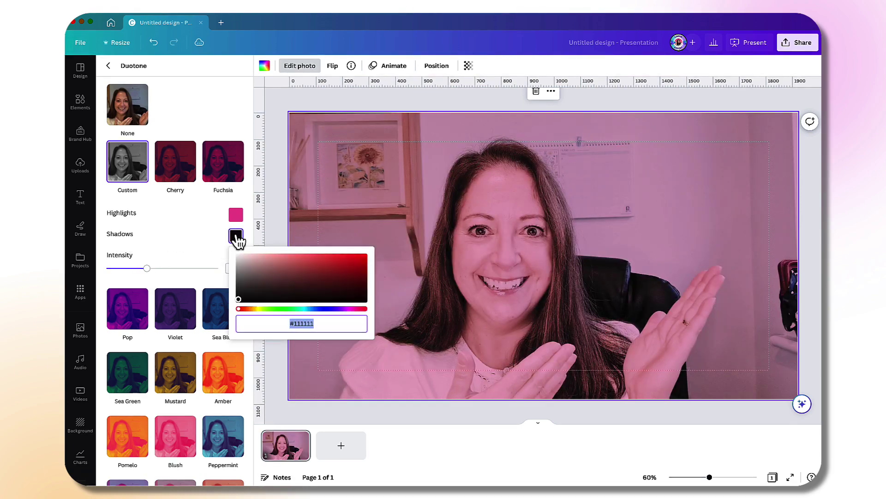
{"action": "left_click", "coordinate": [112, 24]}
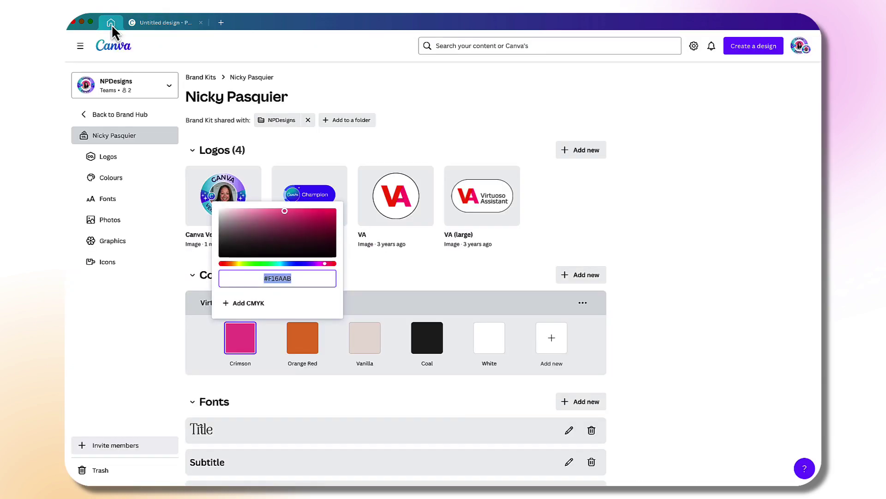
{"action": "left_click", "coordinate": [303, 344]}
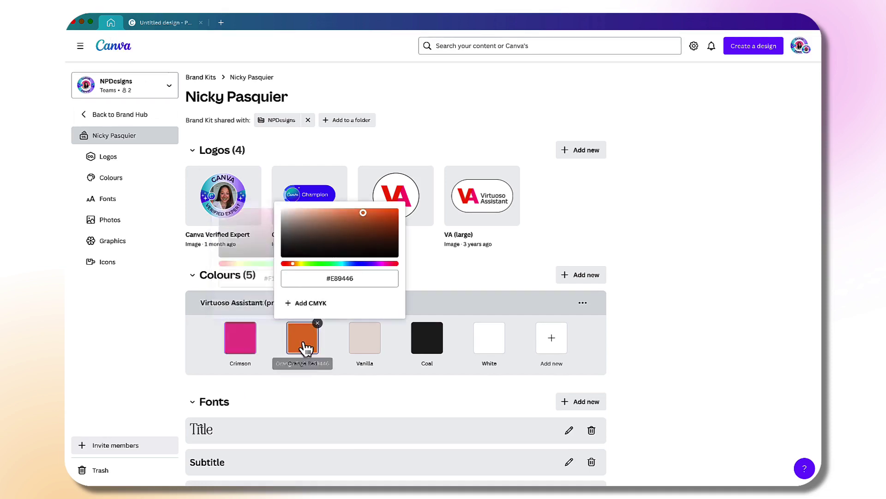
{"action": "left_click", "coordinate": [364, 279]}
{"action": "key", "text": "ctrl+c"}
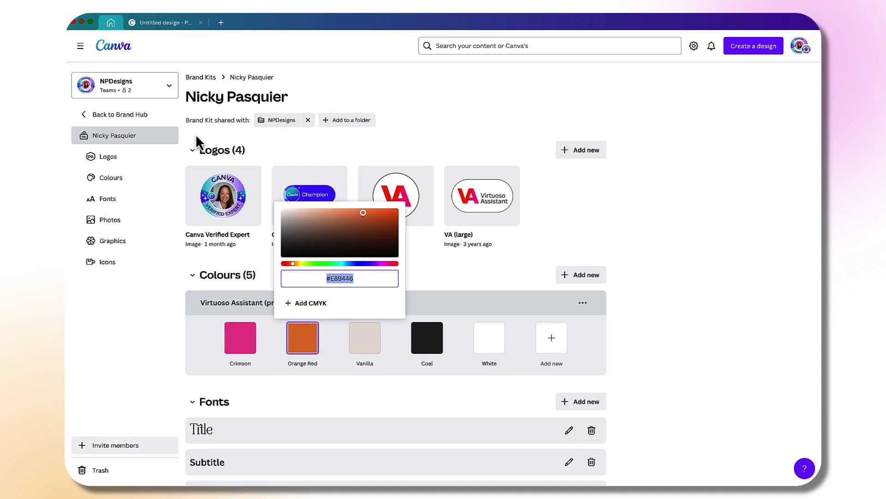
{"action": "left_click", "coordinate": [160, 22]}
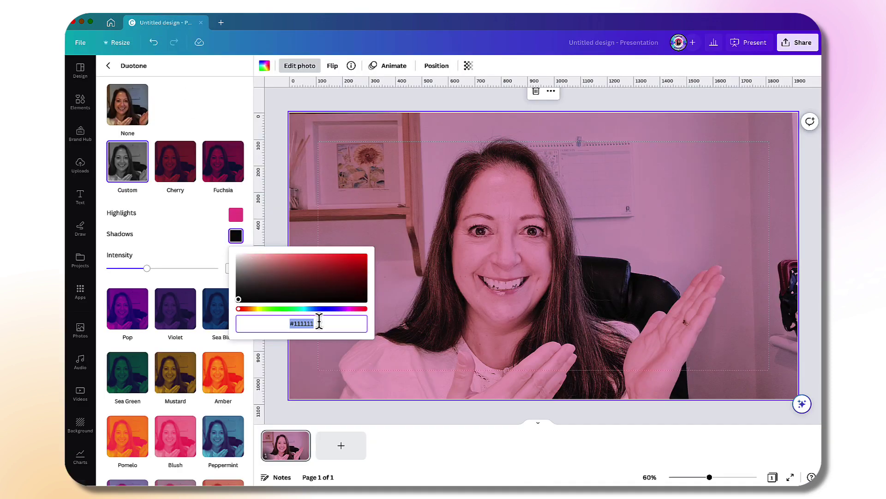
{"action": "key", "text": "ctrl+v"}
{"action": "left_click", "coordinate": [206, 261]}
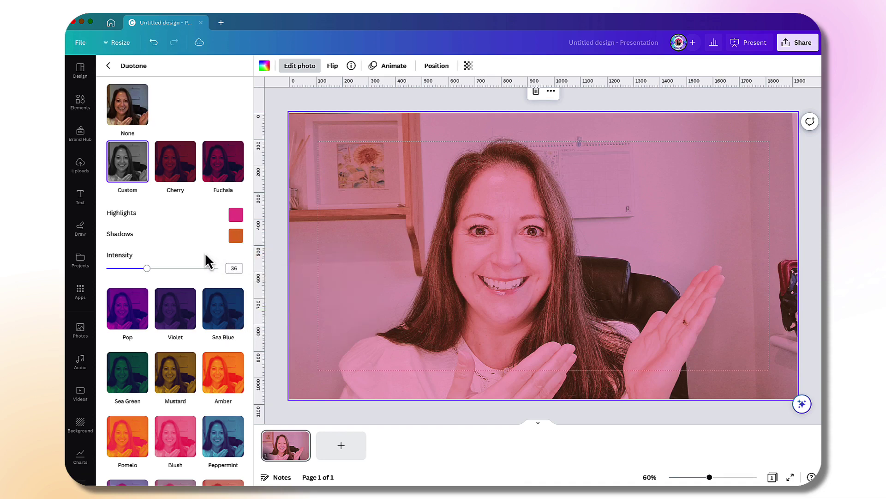
{"action": "mouse_move", "coordinate": [147, 268]}
{"action": "left_mouse_down"}
{"action": "mouse_move", "coordinate": [176, 269]}
{"action": "mouse_move", "coordinate": [152, 275]}
{"action": "left_mouse_up"}
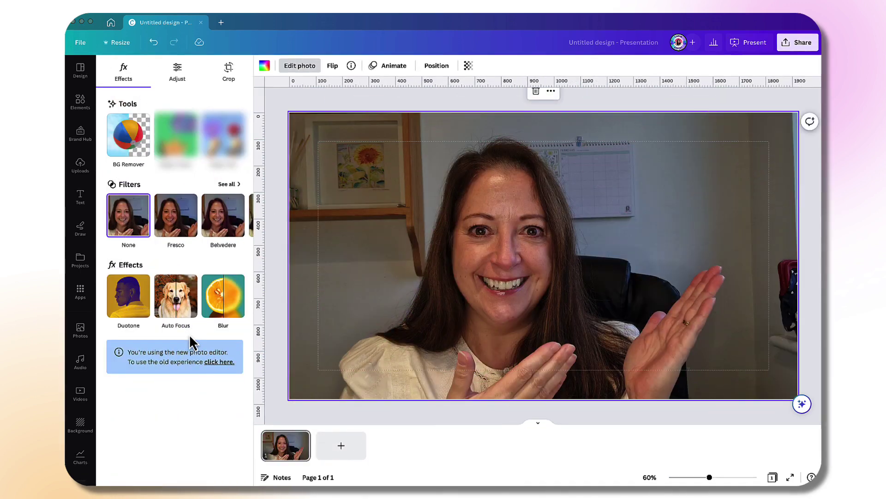
Apply Auto Focus to the selfie and set its blur intensity to 53
{"action": "left_click", "coordinate": [180, 304]}
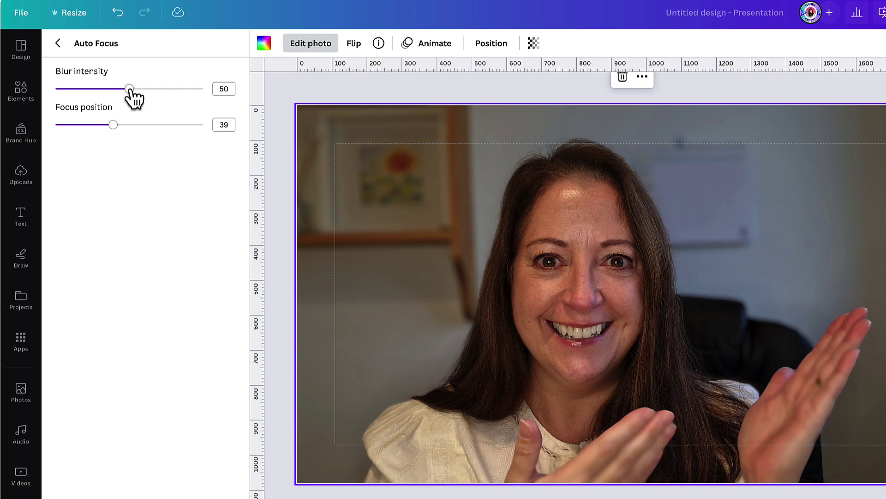
{"action": "left_click", "coordinate": [129, 89]}
{"action": "mouse_move", "coordinate": [129, 89]}
{"action": "left_mouse_down"}
{"action": "mouse_move", "coordinate": [79, 89]}
{"action": "mouse_move", "coordinate": [199, 89]}
{"action": "mouse_move", "coordinate": [134, 89]}
{"action": "left_mouse_up"}
Move the Auto Focus position to about 91.5 so the office is sharp and the woman blurred
{"action": "left_click", "coordinate": [115, 125]}
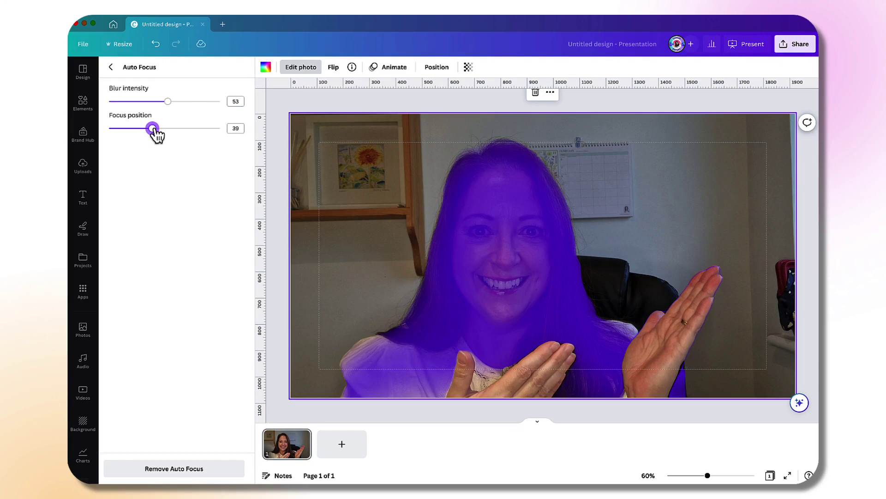
{"action": "left_click_drag", "start_coordinate": [153, 130], "coordinate": [214, 138]}
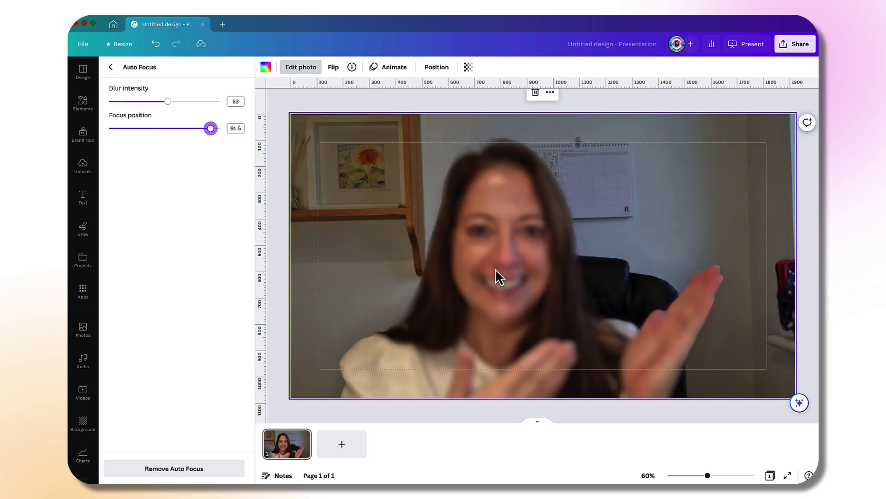
{"action": "left_click_drag", "start_coordinate": [211, 128], "coordinate": [152, 141]}
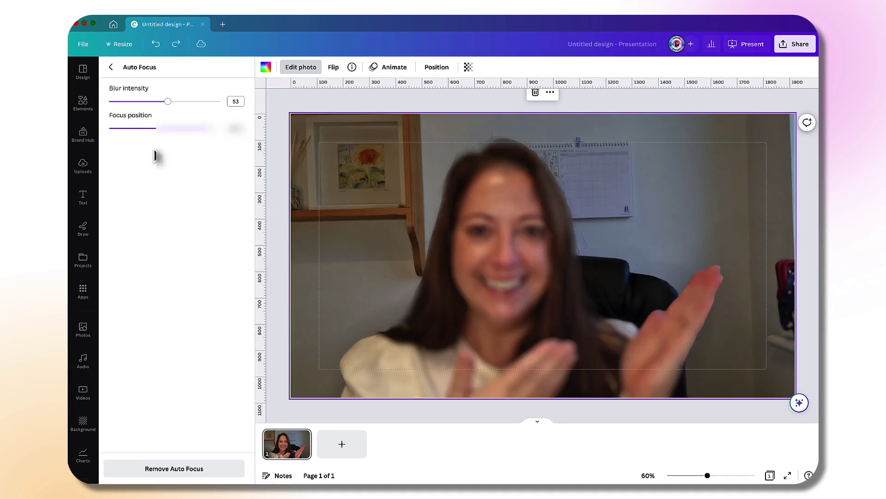
Apply a whole-photo Blur effect at intensity 46, then leave the blur settings
{"action": "left_click", "coordinate": [111, 68]}
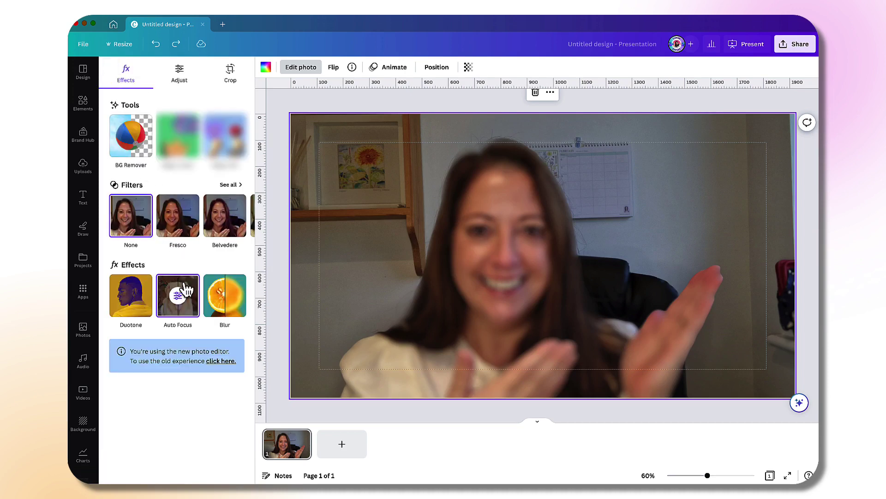
{"action": "left_click", "coordinate": [227, 298]}
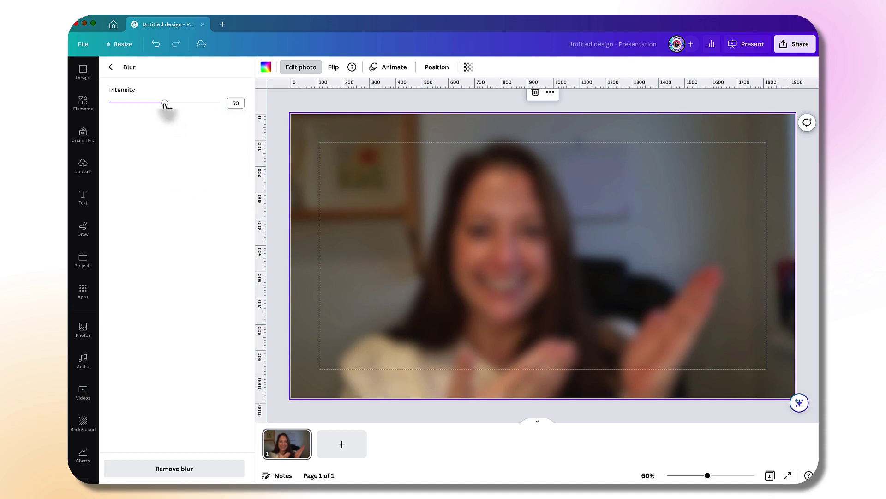
{"action": "mouse_move", "coordinate": [166, 104]}
{"action": "left_mouse_down"}
{"action": "mouse_move", "coordinate": [113, 107]}
{"action": "mouse_move", "coordinate": [199, 104]}
{"action": "mouse_move", "coordinate": [158, 104]}
{"action": "left_mouse_up"}
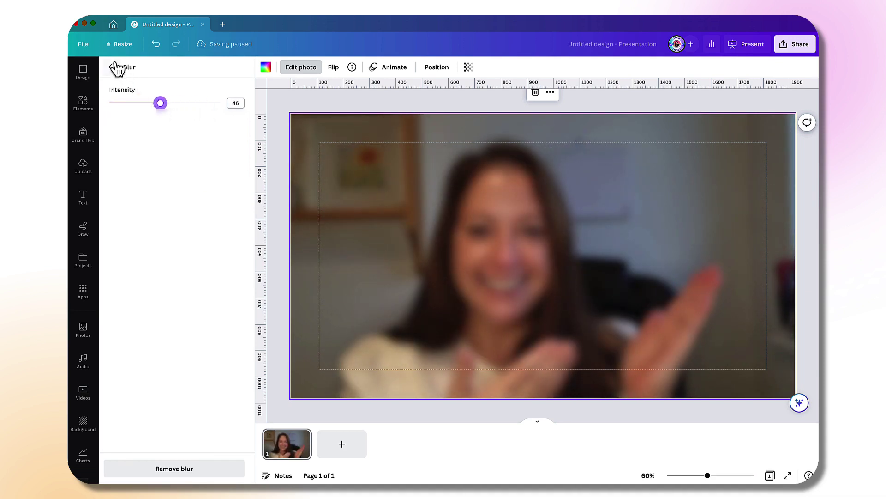
{"action": "left_click", "coordinate": [111, 68]}
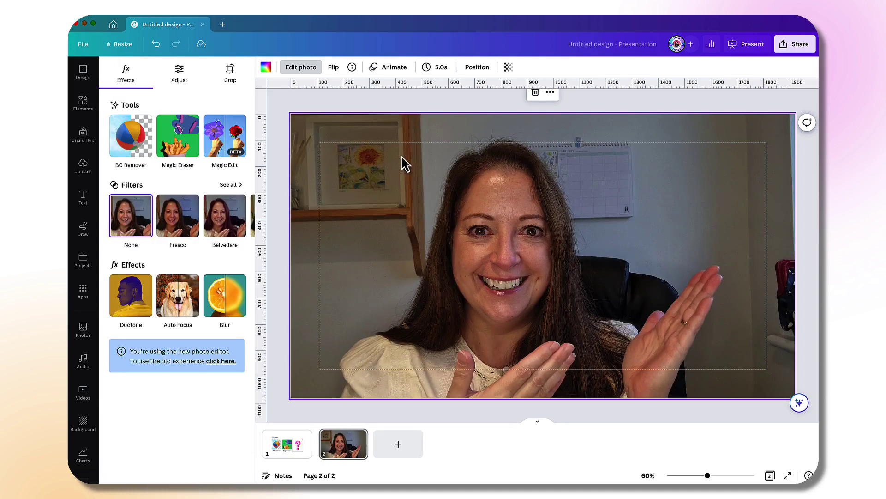
Adjust the whole photo to brightness 3, vibrance 5 and saturation -8
{"action": "left_click", "coordinate": [180, 82]}
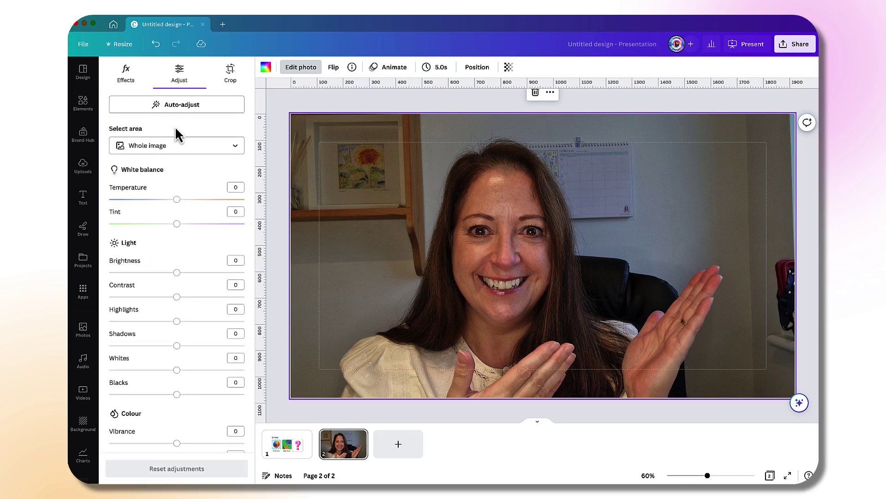
{"action": "scroll", "coordinate": [176, 130], "scroll_direction": "down", "scroll_amount": 5}
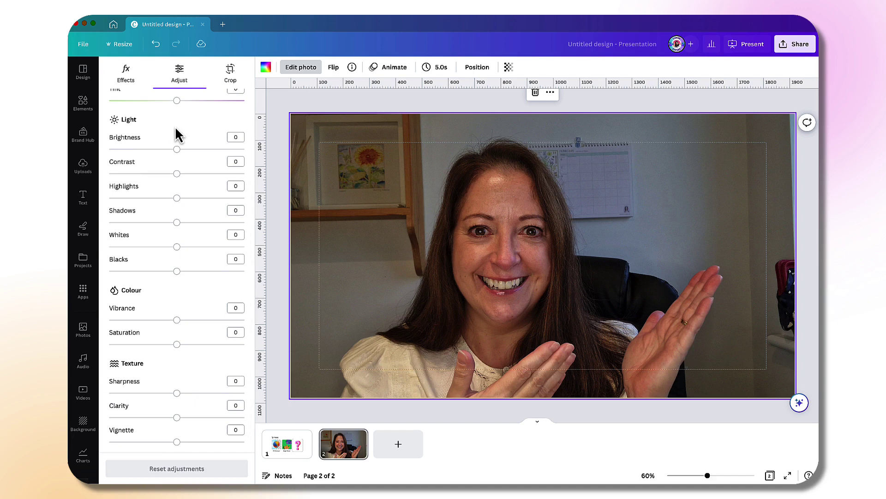
{"action": "left_click_drag", "start_coordinate": [177, 149], "coordinate": [179, 149]}
{"action": "scroll", "coordinate": [117, 168], "scroll_direction": "up", "scroll_amount": 1}
{"action": "scroll", "coordinate": [116, 168], "scroll_direction": "down", "scroll_amount": 1}
{"action": "left_click_drag", "start_coordinate": [177, 320], "coordinate": [172, 345]}
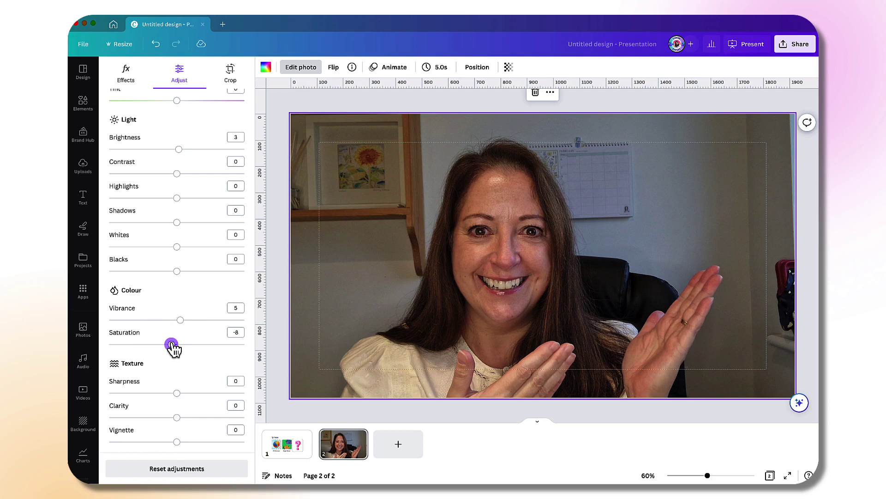
{"action": "scroll", "coordinate": [173, 349], "scroll_direction": "up", "scroll_amount": 5}
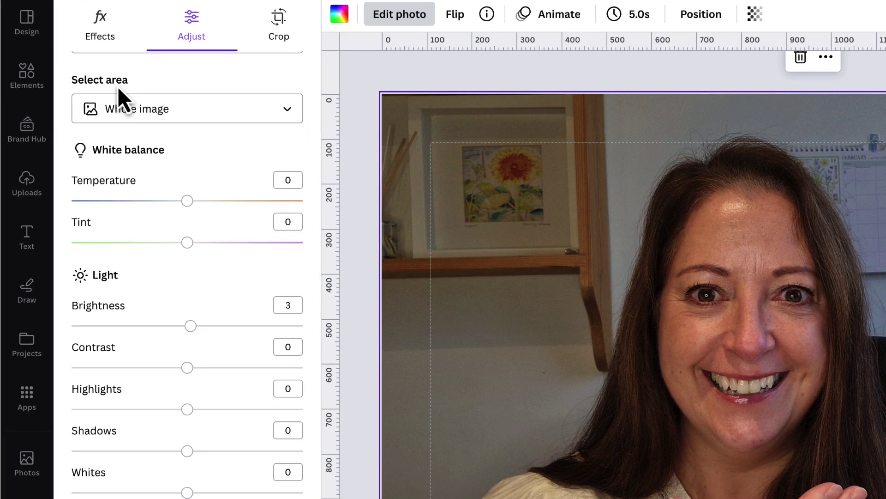
Limit adjustments to the background, try lower brightness and saturation, then reset everything to 0
{"action": "left_click", "coordinate": [156, 121]}
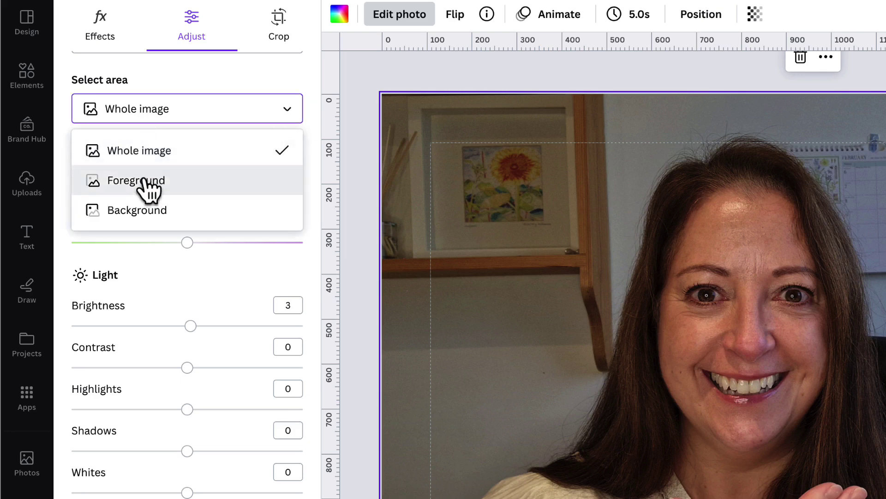
{"action": "left_click", "coordinate": [147, 216]}
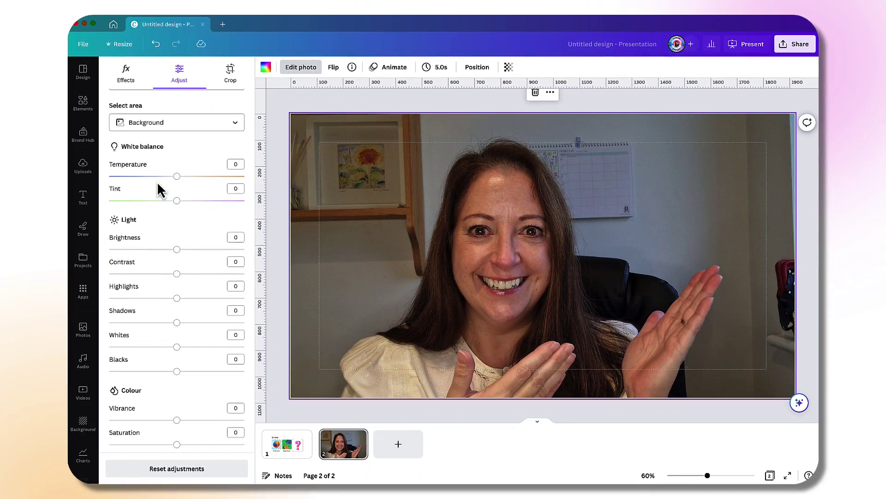
{"action": "left_click_drag", "start_coordinate": [178, 251], "coordinate": [136, 253]}
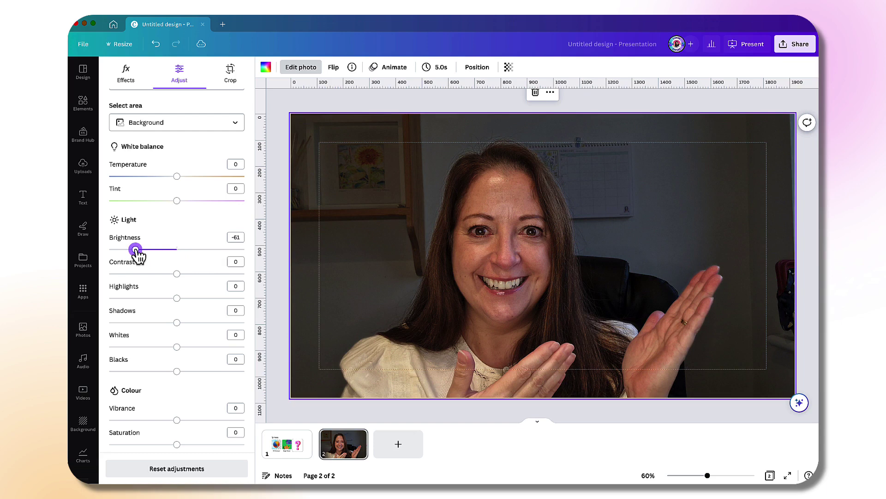
{"action": "left_click_drag", "start_coordinate": [138, 252], "coordinate": [176, 251]}
{"action": "scroll", "coordinate": [174, 255], "scroll_direction": "down", "scroll_amount": 4}
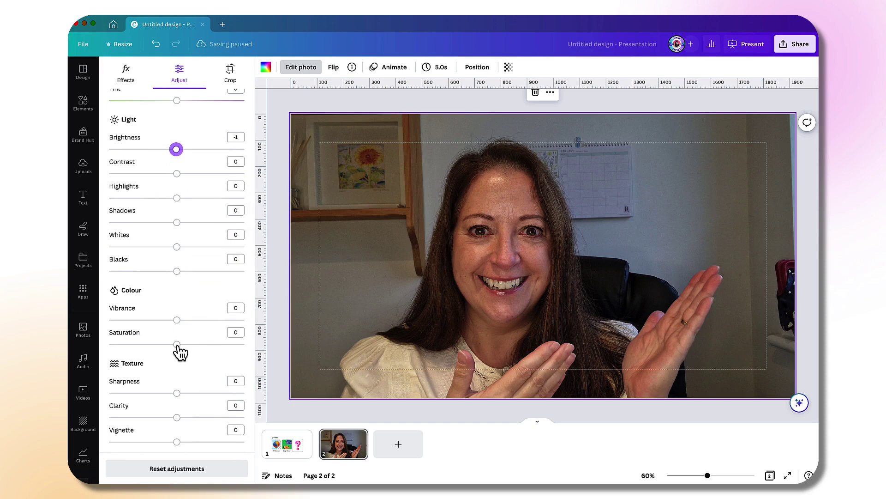
{"action": "mouse_move", "coordinate": [179, 346]}
{"action": "left_mouse_down"}
{"action": "mouse_move", "coordinate": [122, 346]}
{"action": "mouse_move", "coordinate": [179, 353]}
{"action": "left_mouse_up"}
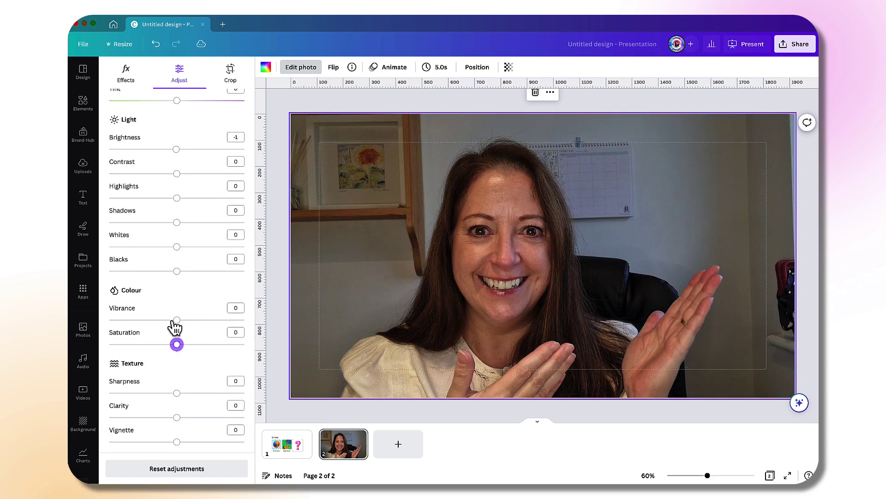
{"action": "scroll", "coordinate": [172, 326], "scroll_direction": "up", "scroll_amount": 3}
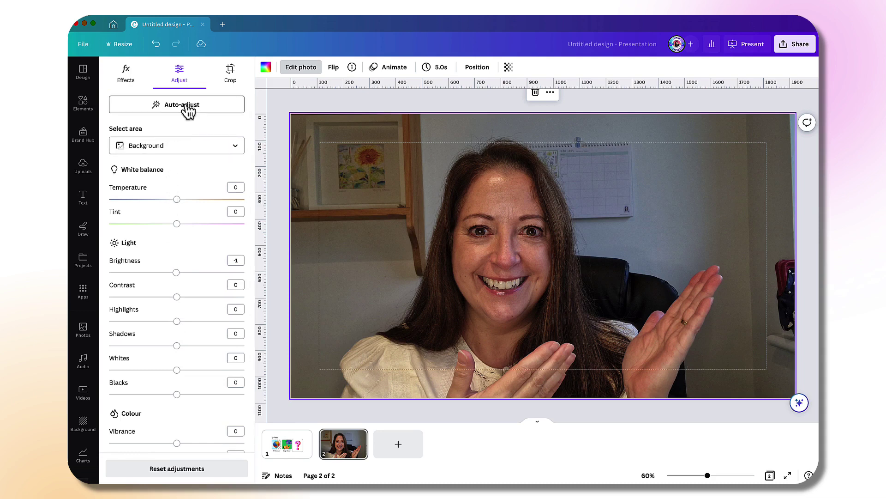
{"action": "left_click", "coordinate": [172, 109]}
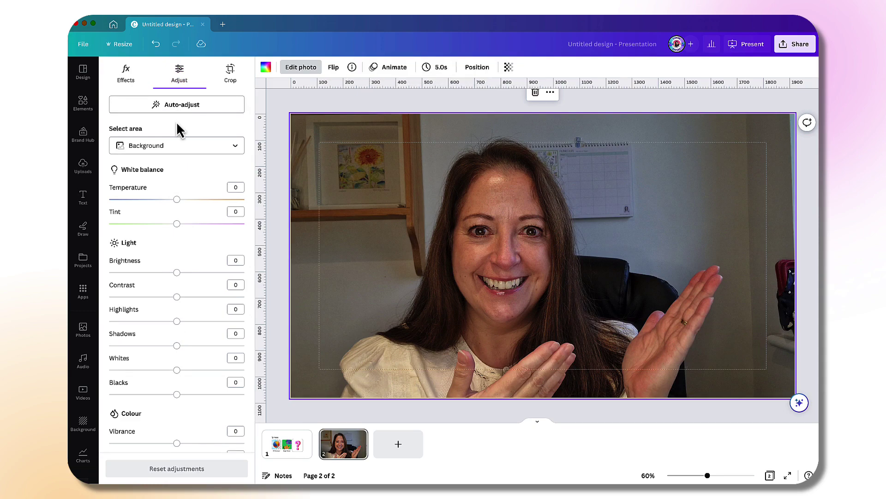
Test rotating the photo about 21 degrees, then detach the image from the page background
{"action": "left_click", "coordinate": [231, 79]}
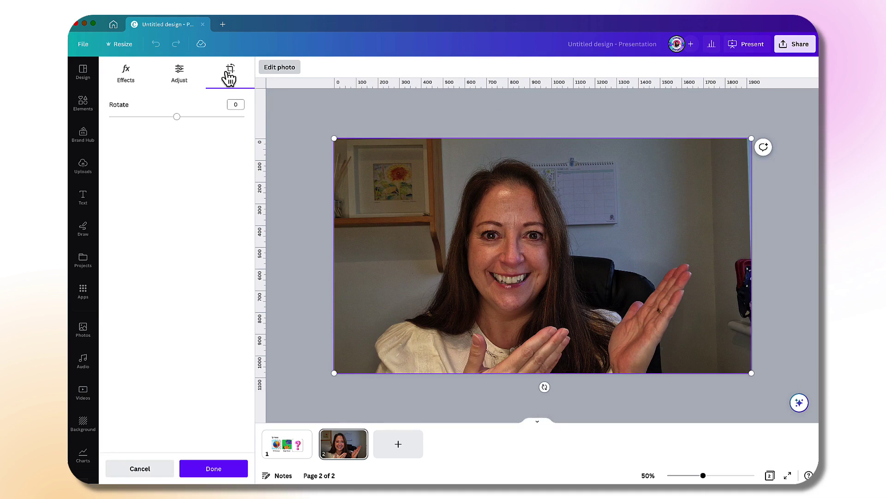
{"action": "left_click", "coordinate": [177, 117]}
{"action": "mouse_move", "coordinate": [177, 117]}
{"action": "left_mouse_down"}
{"action": "mouse_move", "coordinate": [185, 117]}
{"action": "mouse_move", "coordinate": [177, 117]}
{"action": "left_mouse_up"}
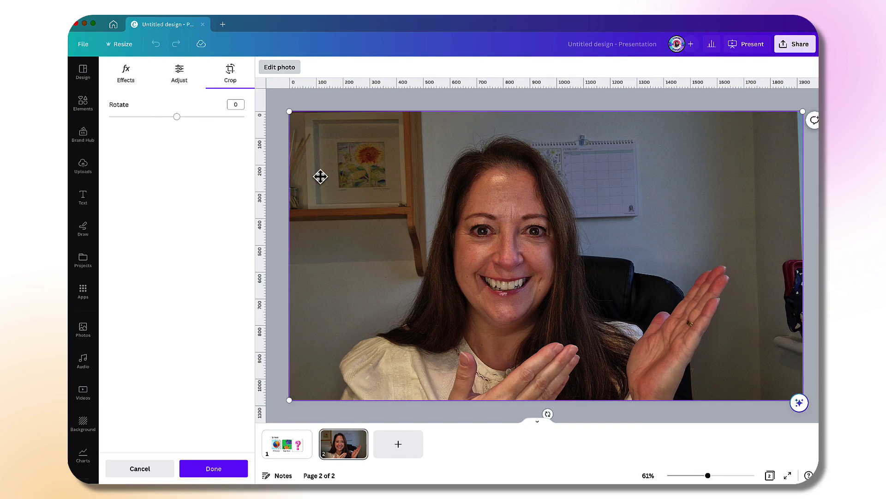
{"action": "right_click", "coordinate": [344, 198]}
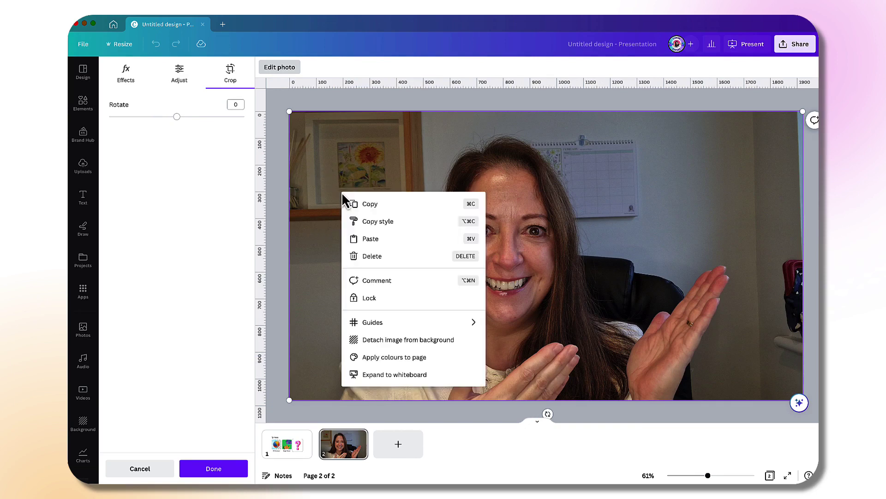
{"action": "left_click", "coordinate": [373, 340]}
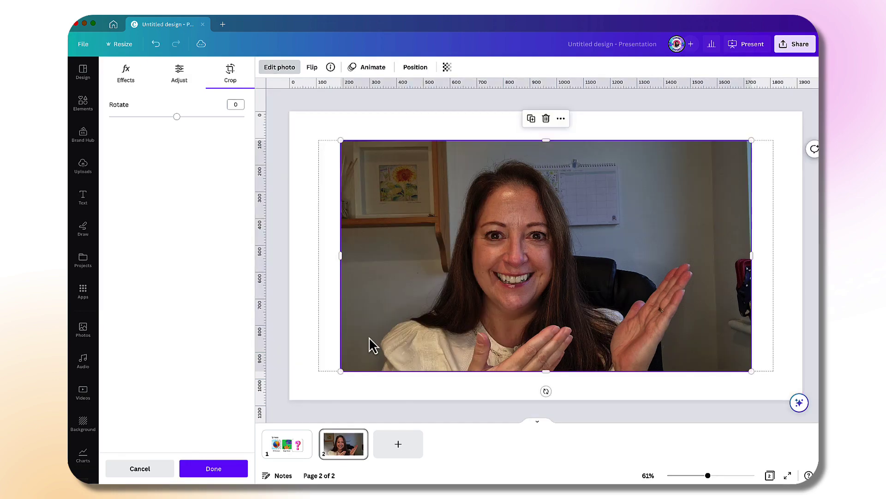
Try 1:1 and 16:9 crops on the detached photo, repositioning it in each
{"action": "double_click", "coordinate": [431, 287]}
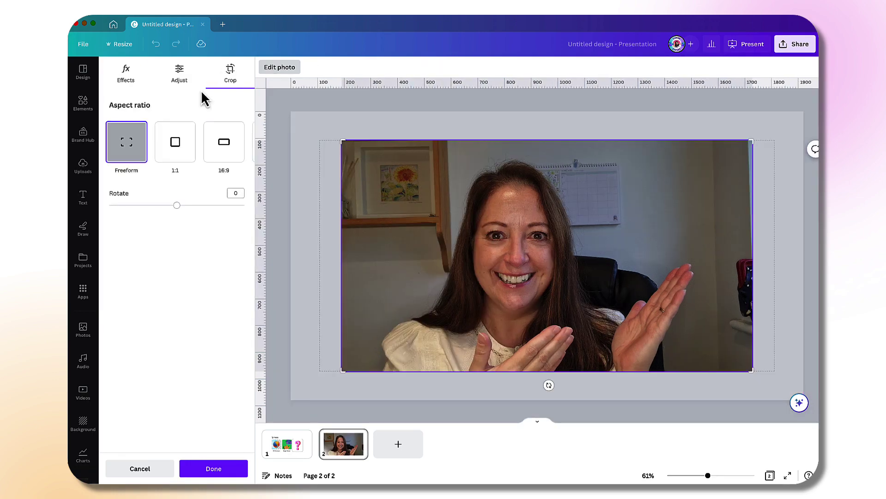
{"action": "left_click", "coordinate": [174, 148]}
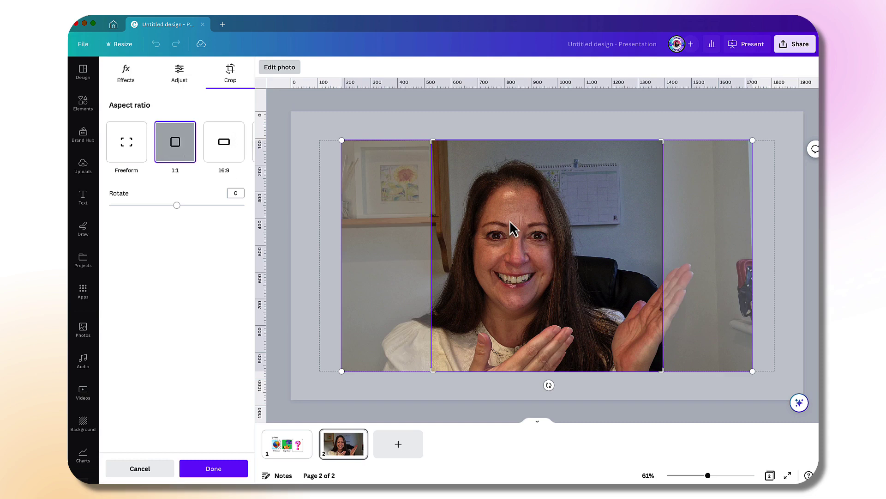
{"action": "left_click_drag", "start_coordinate": [401, 214], "coordinate": [439, 221]}
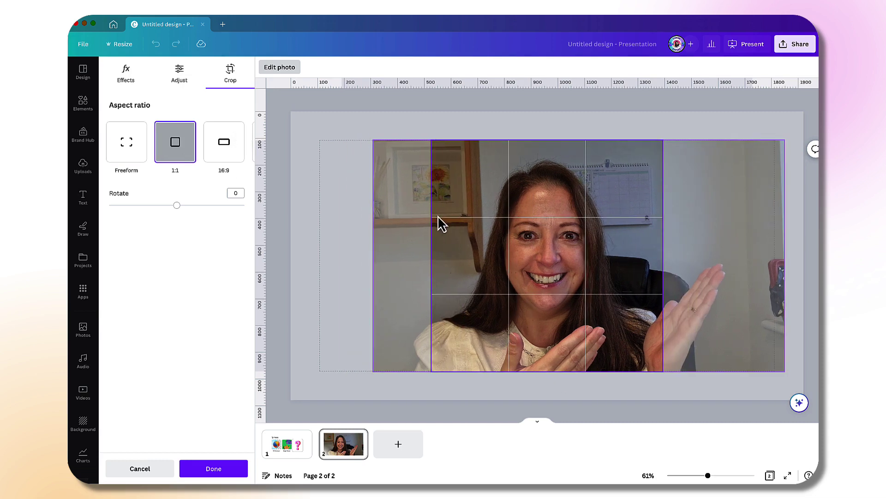
{"action": "left_click", "coordinate": [228, 154]}
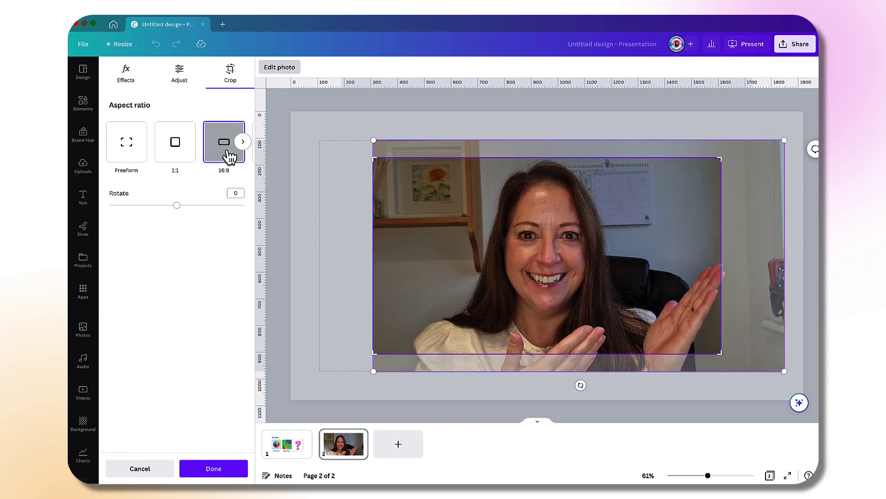
{"action": "left_click_drag", "start_coordinate": [782, 143], "coordinate": [728, 165]}
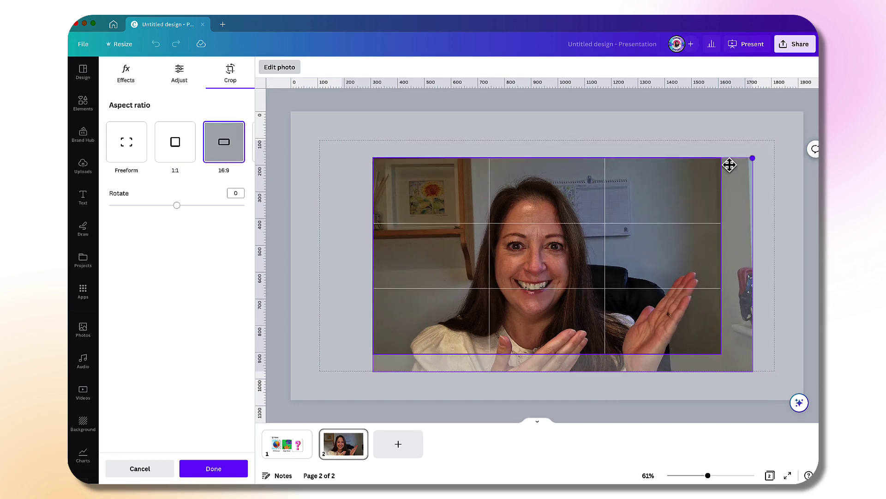
{"action": "left_click_drag", "start_coordinate": [753, 370], "coordinate": [721, 353]}
Crop the photo to a 4:5 portrait centred on the woman and apply it
{"action": "left_click", "coordinate": [243, 142]}
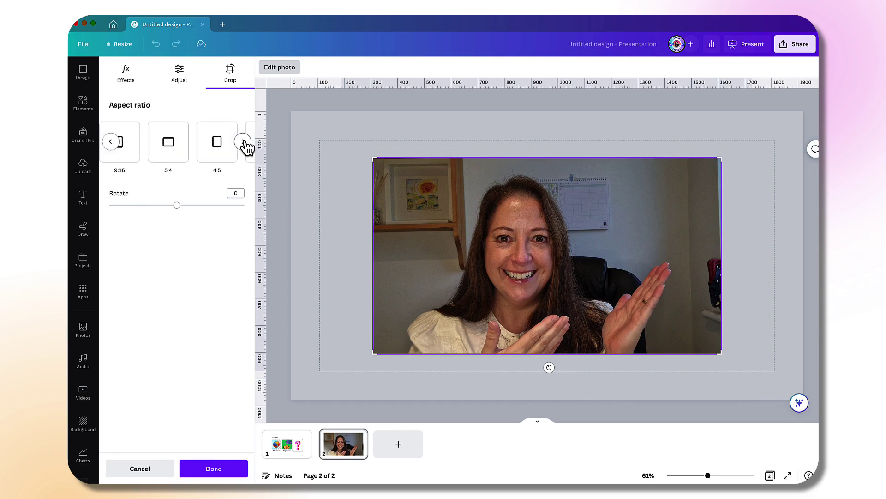
{"action": "left_click", "coordinate": [217, 148]}
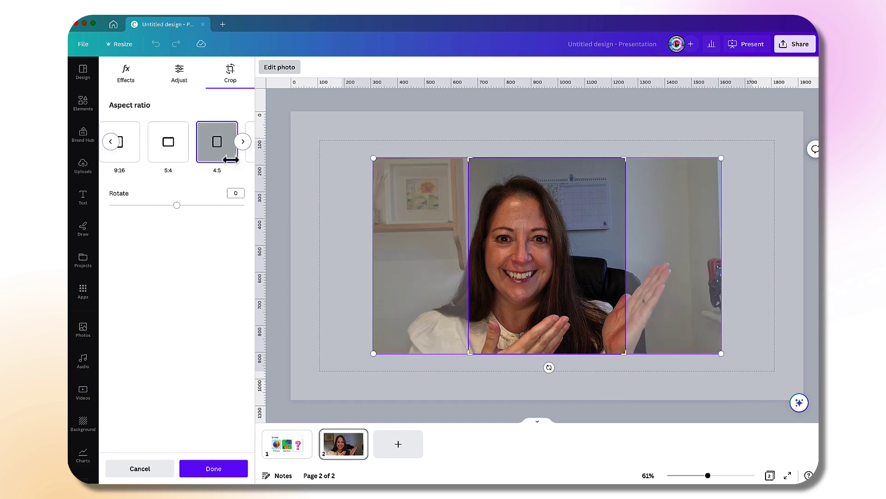
{"action": "left_click_drag", "start_coordinate": [437, 242], "coordinate": [459, 242]}
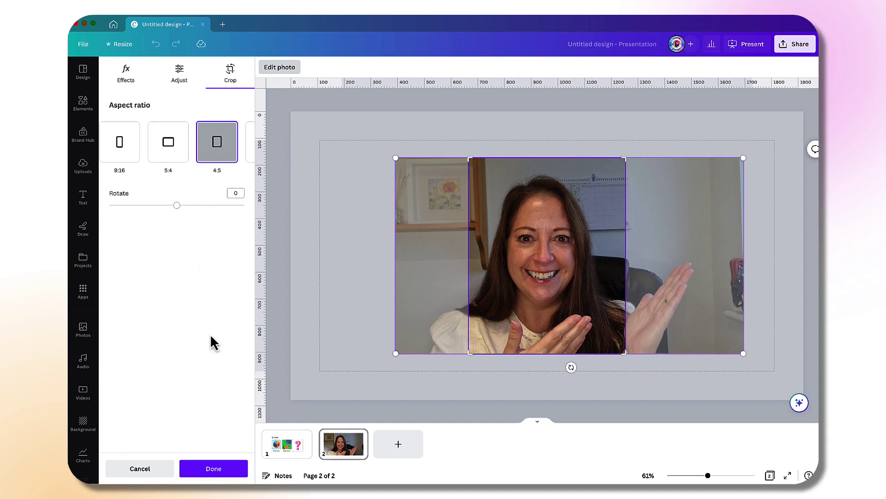
{"action": "left_click", "coordinate": [206, 472]}
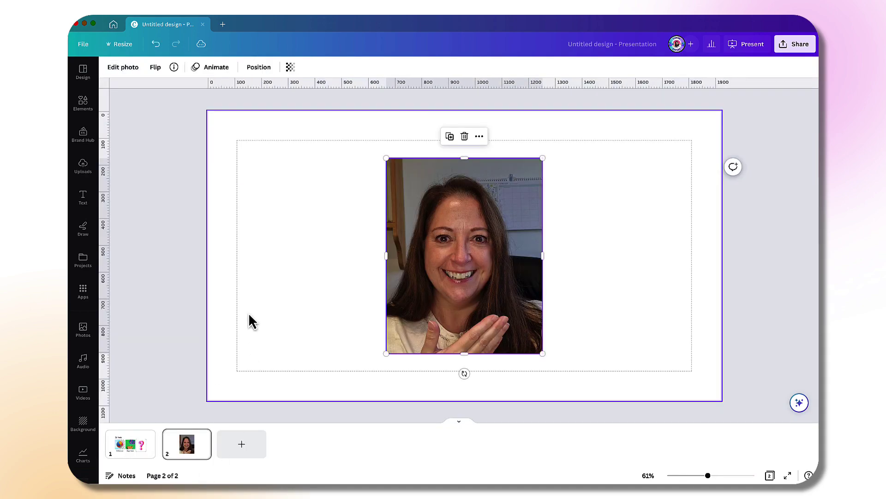
Collapse the Uploads panel and open Edit photo for the thumbs-up selfie
{"action": "left_click", "coordinate": [358, 320]}
{"action": "left_click", "coordinate": [410, 307]}
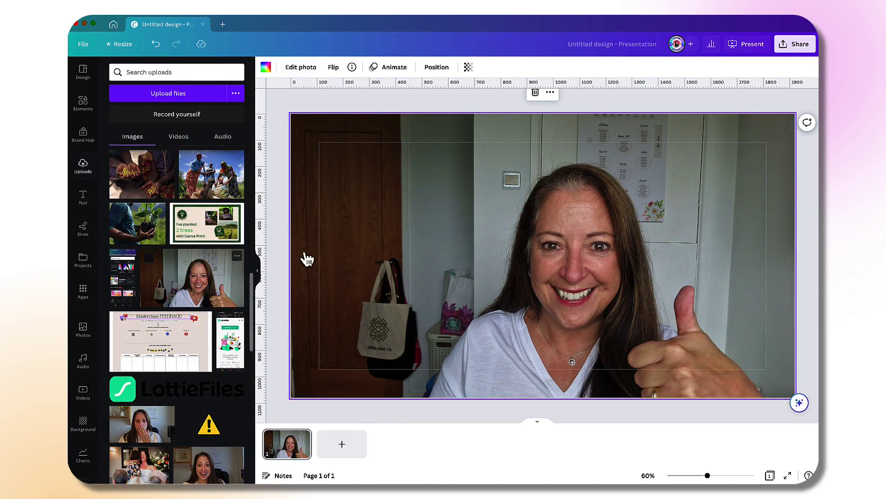
{"action": "left_click", "coordinate": [258, 274]}
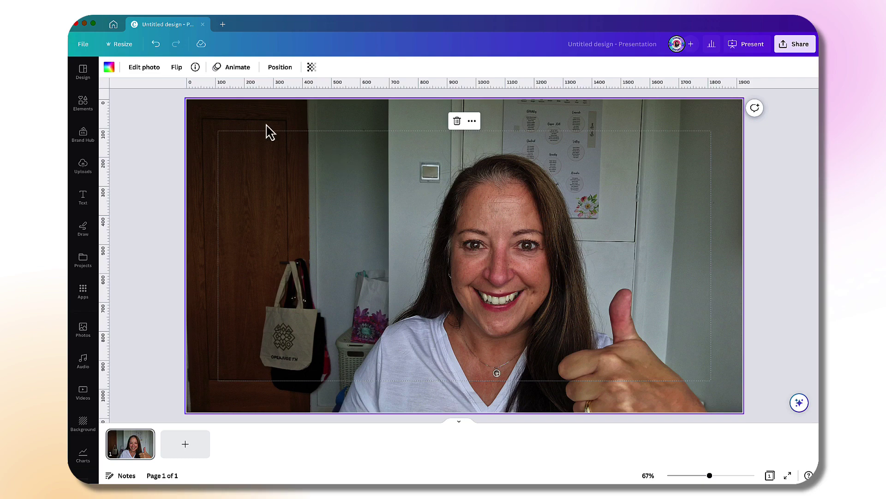
{"action": "left_click", "coordinate": [144, 67]}
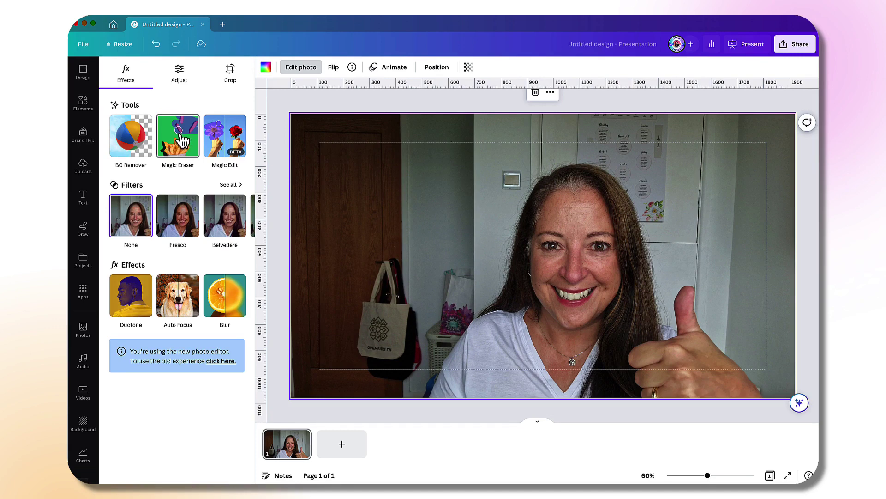
Activate Magic Eraser and enlarge its brush size to 33
{"action": "left_click", "coordinate": [179, 139]}
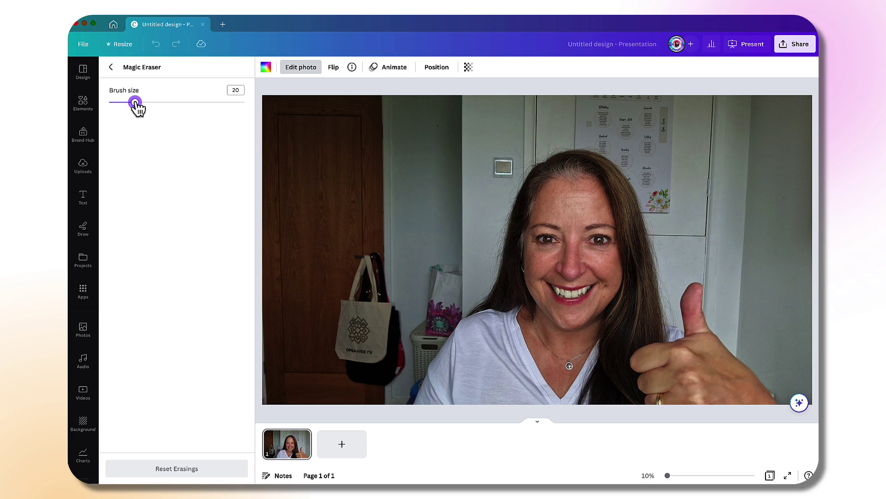
{"action": "mouse_move", "coordinate": [135, 103]}
{"action": "left_mouse_down"}
{"action": "mouse_move", "coordinate": [222, 103]}
{"action": "mouse_move", "coordinate": [153, 103]}
{"action": "left_mouse_up"}
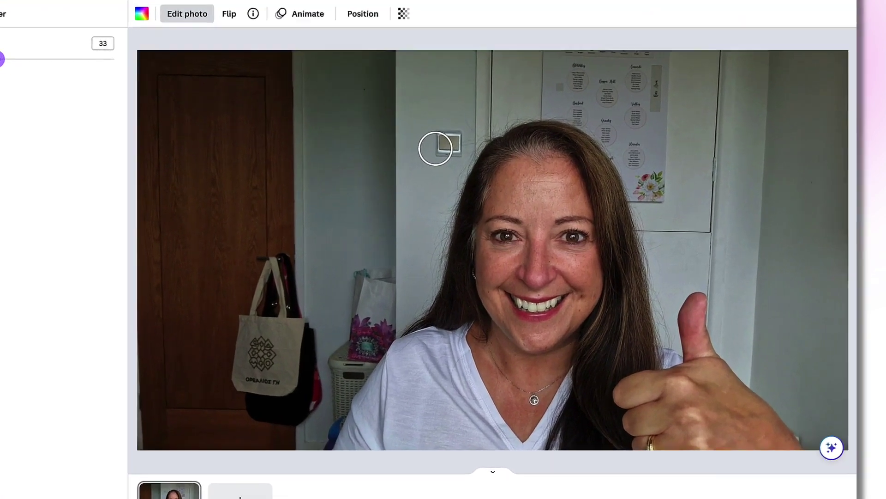
Brush over the light switch between the door and the poster to erase it
{"action": "mouse_move", "coordinate": [435, 149]}
{"action": "left_mouse_down"}
{"action": "mouse_move", "coordinate": [394, 130]}
{"action": "mouse_move", "coordinate": [404, 123]}
{"action": "left_mouse_up"}
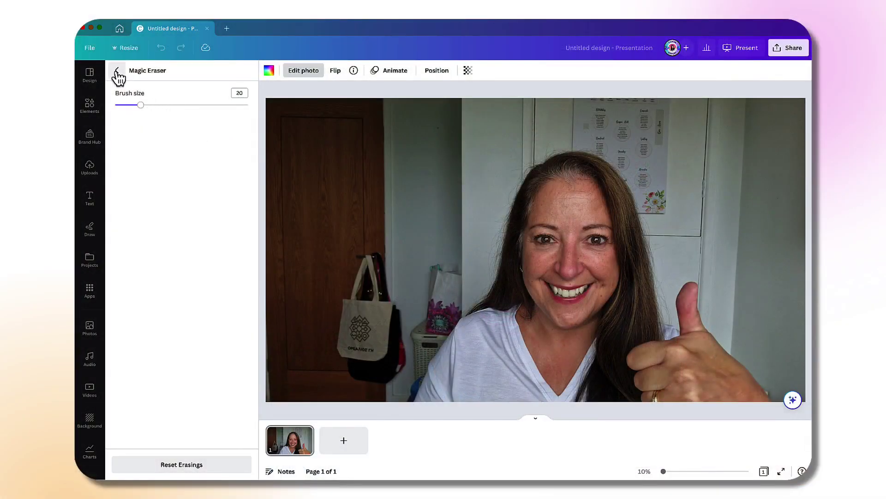
Close Magic Eraser and return to the photo editor's effects list
{"action": "left_click", "coordinate": [118, 70]}
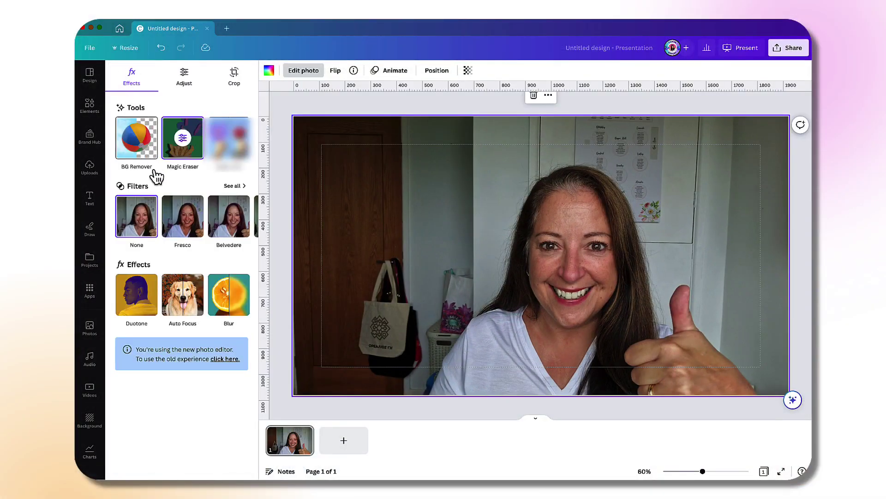